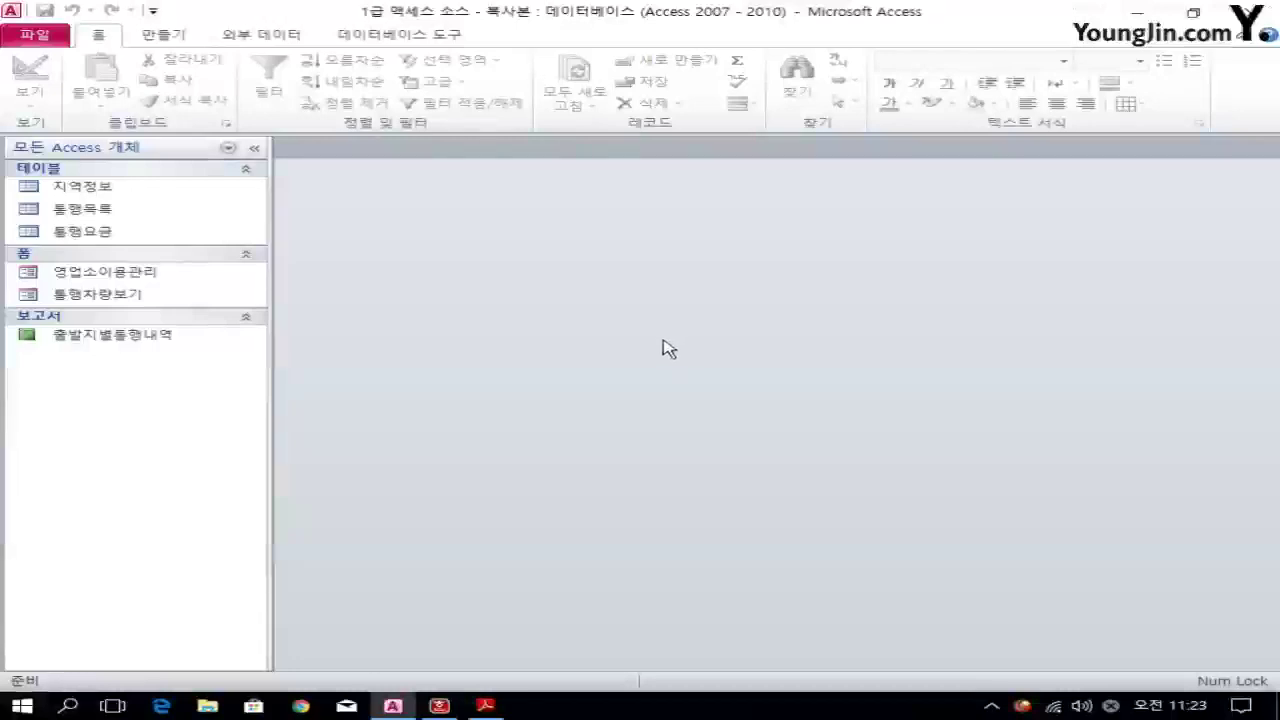
Step: Open the 통행목록 table in Design view and insert a blank field row above 입구ID
{"action": "right_click", "coordinate": [157, 219]}
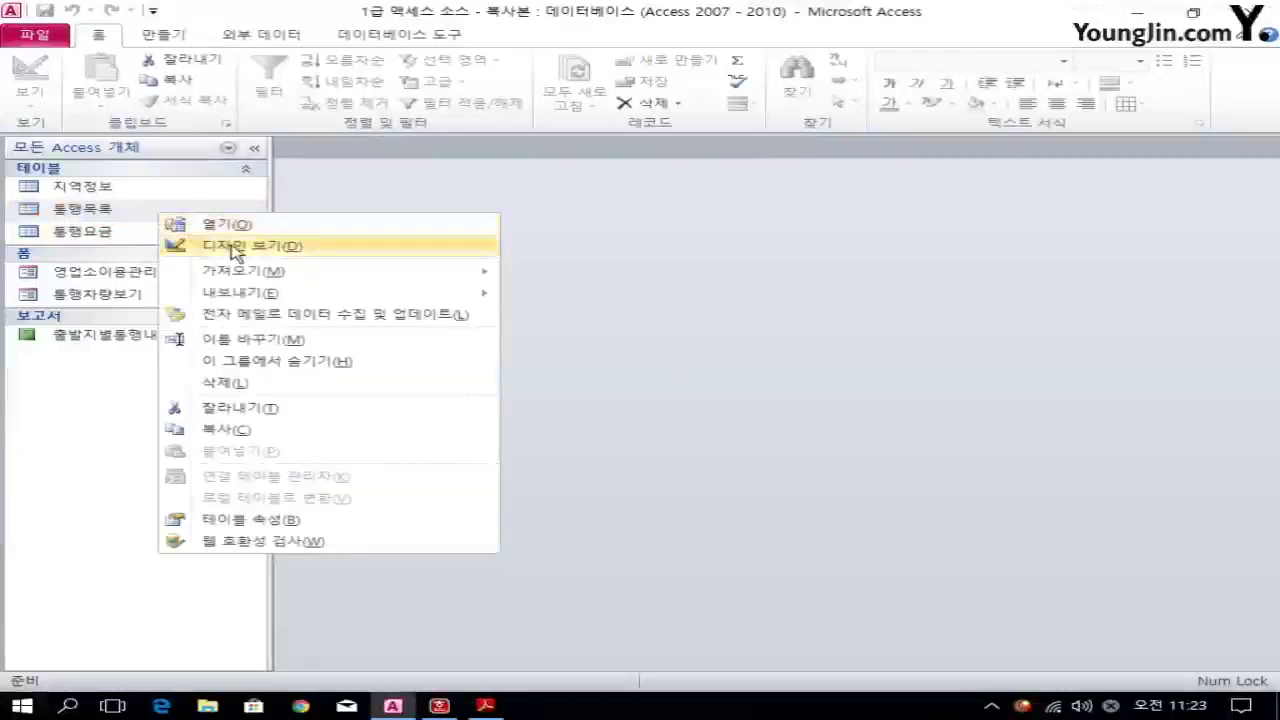
{"action": "left_click", "coordinate": [195, 247]}
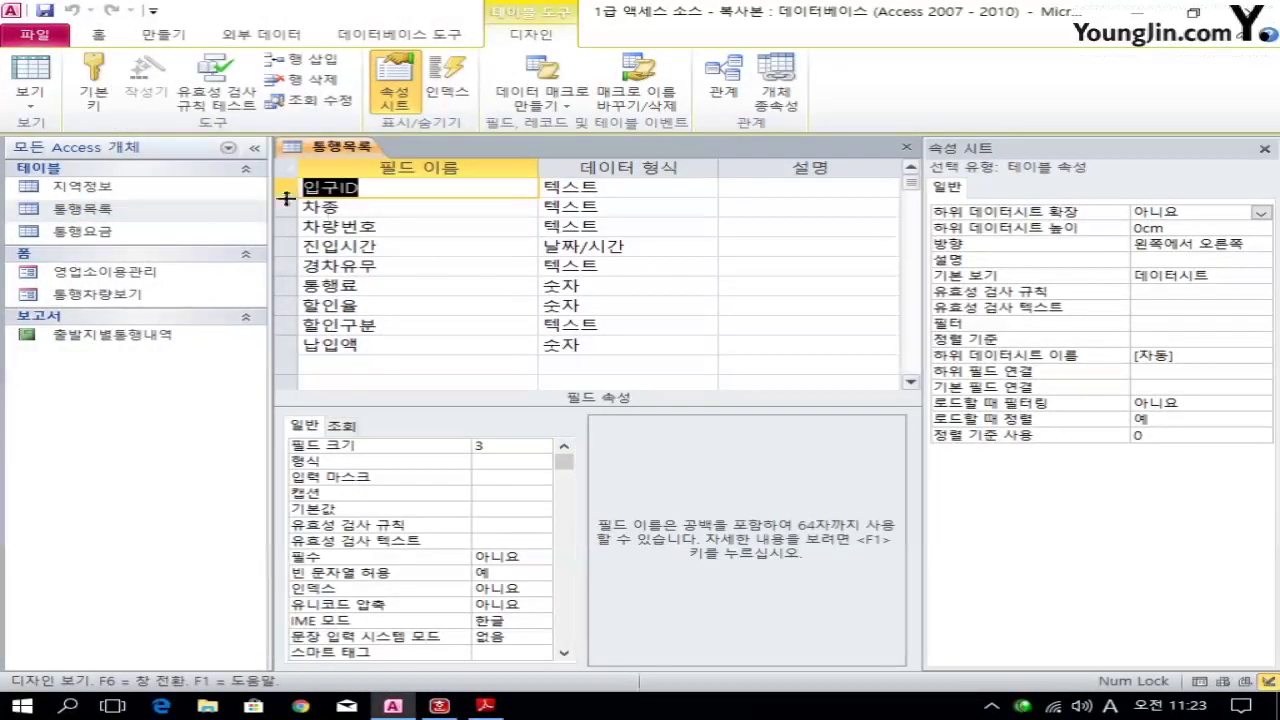
{"action": "left_click", "coordinate": [284, 188]}
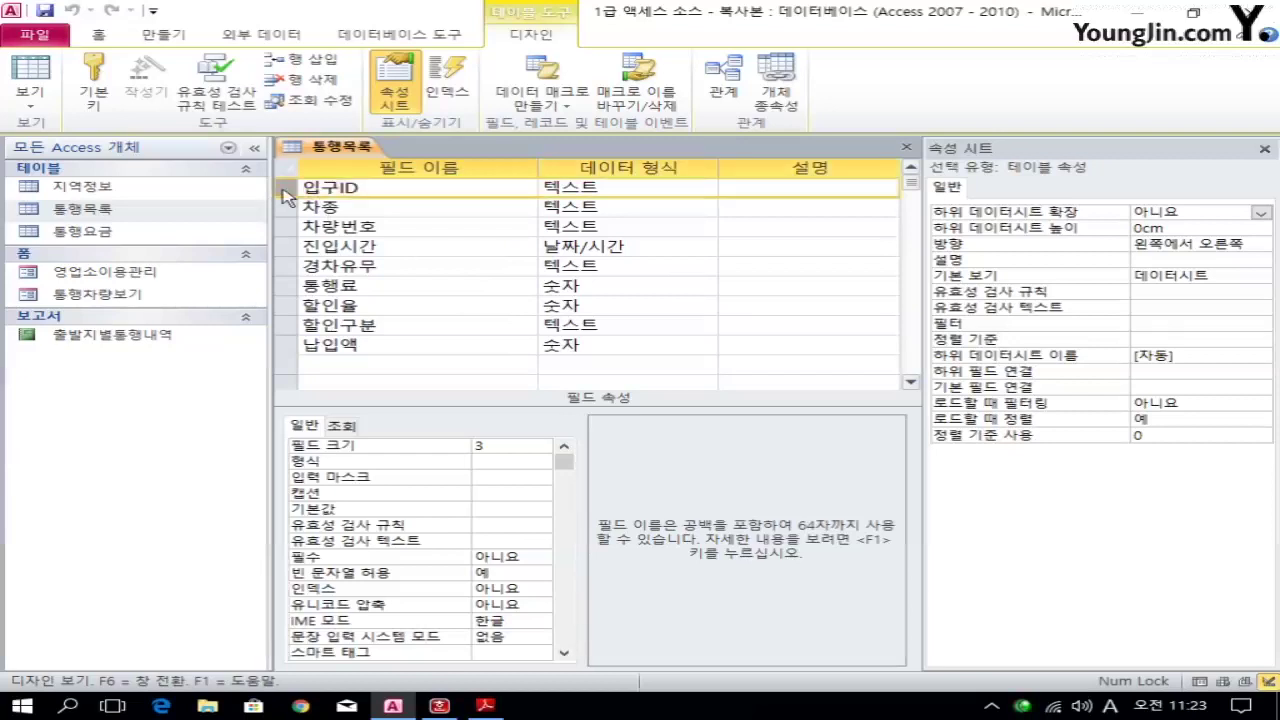
{"action": "right_click", "coordinate": [284, 195]}
{"action": "left_click", "coordinate": [369, 293]}
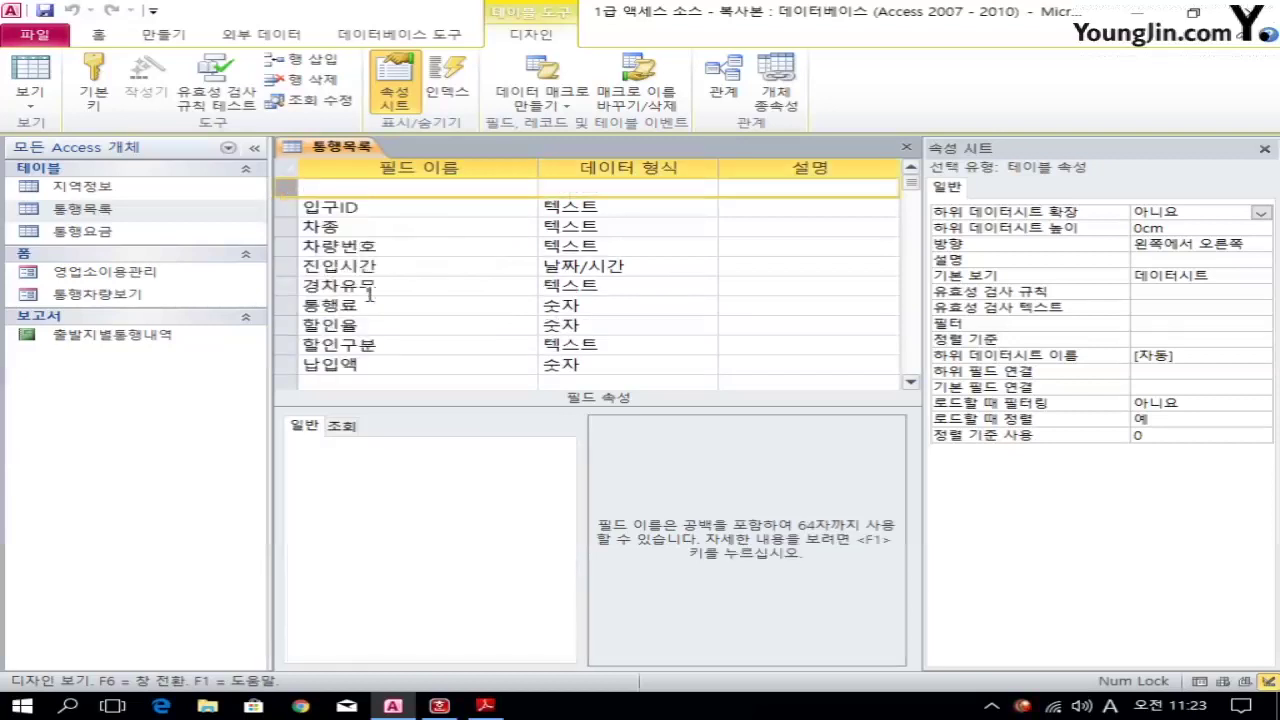
Step: Name the new first field 통행번호 and set its data type to 일련 번호 (AutoNumber)
{"action": "left_click", "coordinate": [346, 186]}
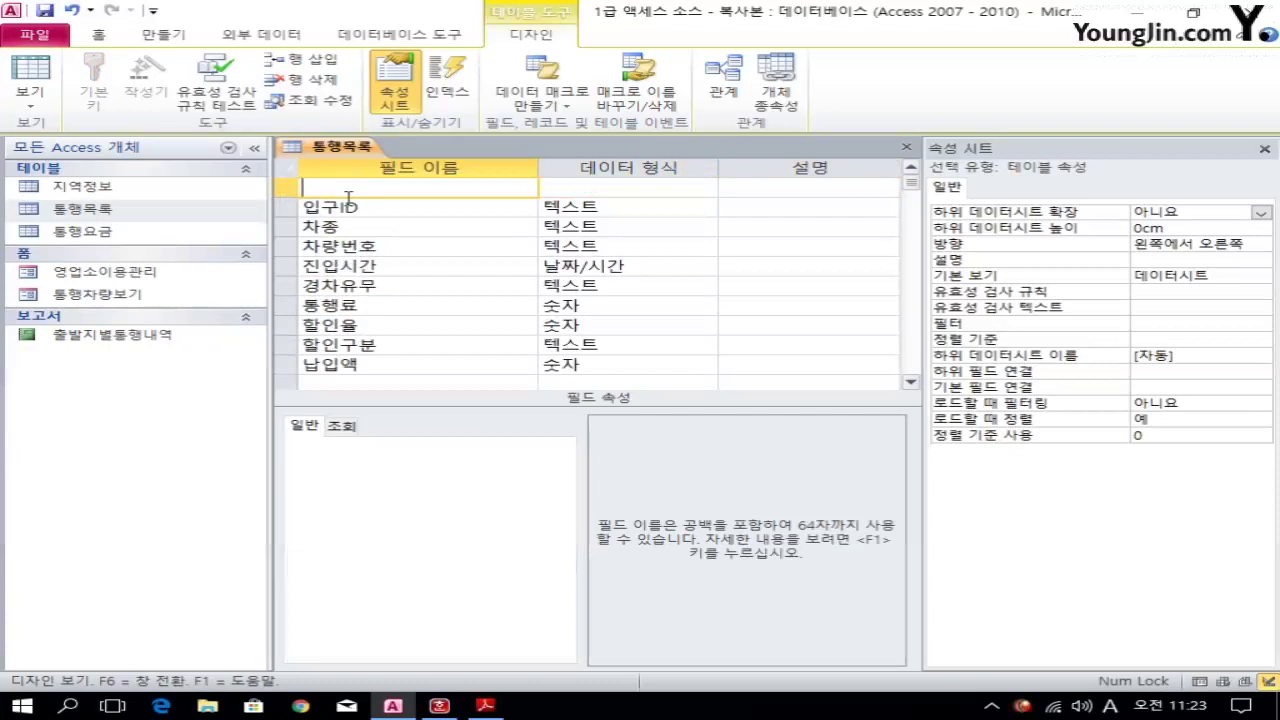
{"action": "type", "text": "통행번호"}
{"action": "left_click", "coordinate": [601, 187]}
{"action": "left_click", "coordinate": [706, 187]}
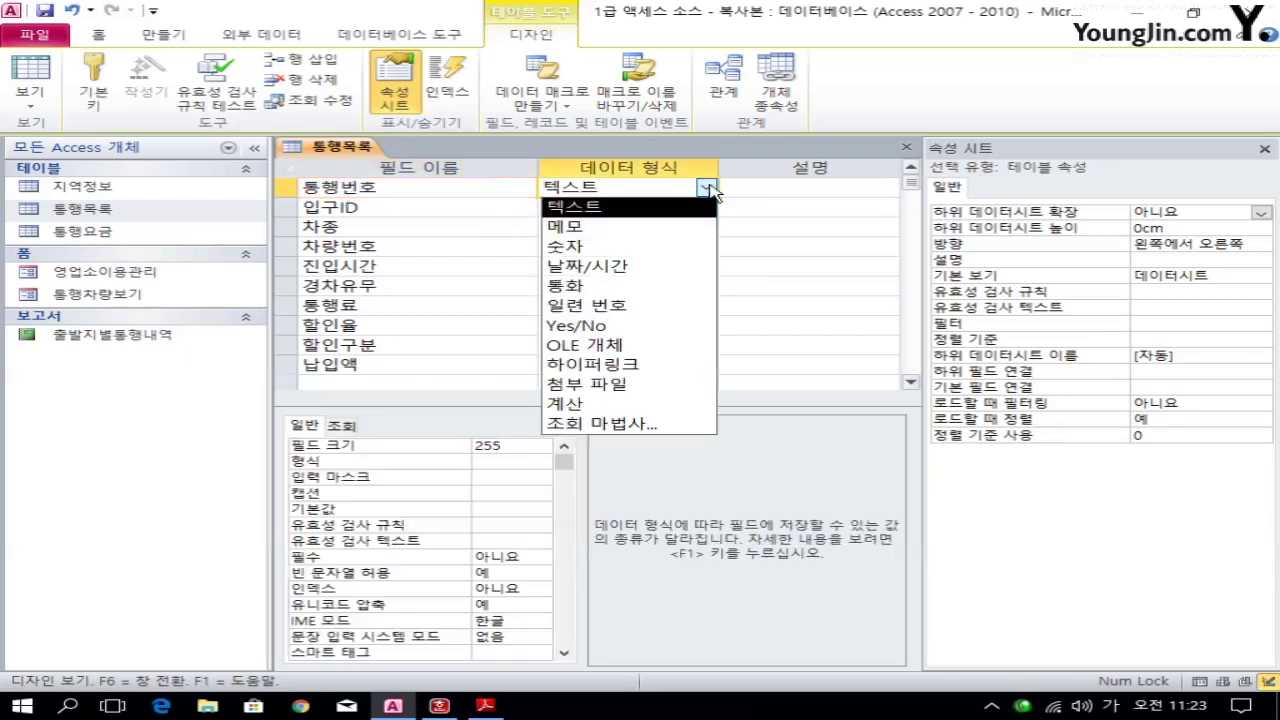
{"action": "left_click", "coordinate": [646, 312]}
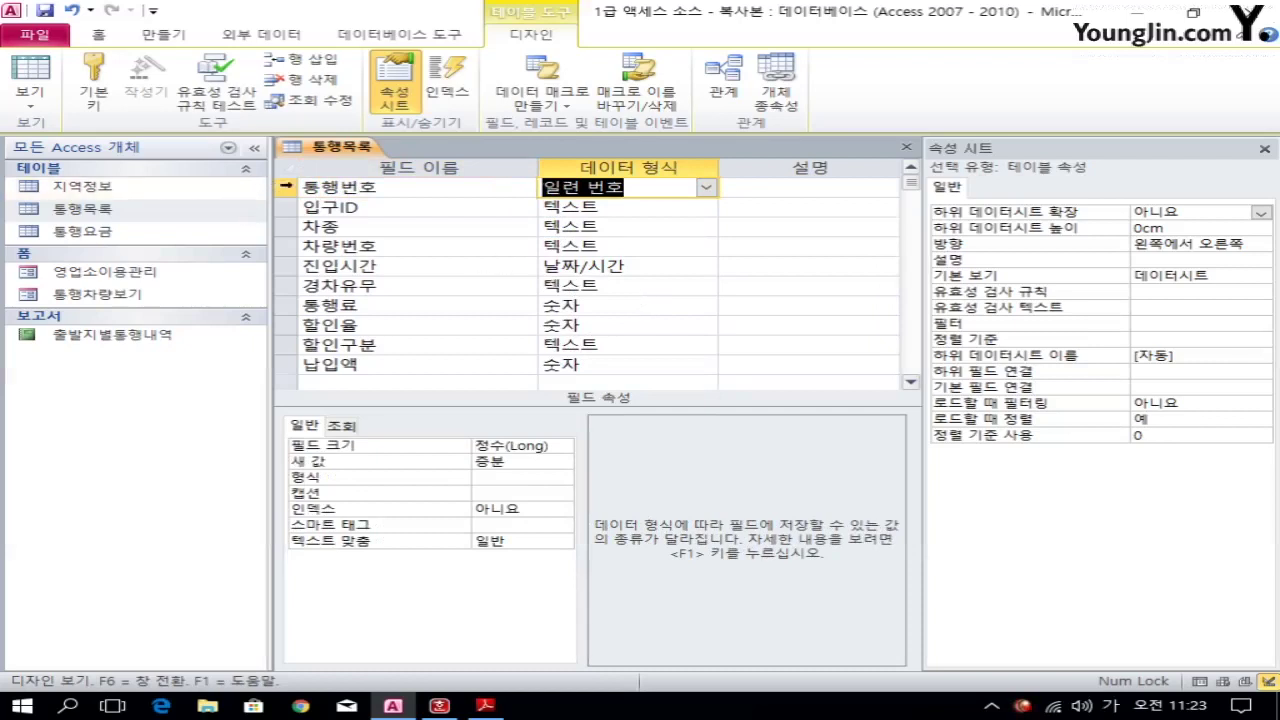
Step: Make the 통행번호 field the table's primary key
{"action": "left_click", "coordinate": [287, 186]}
{"action": "right_click", "coordinate": [287, 186]}
{"action": "left_click", "coordinate": [335, 196]}
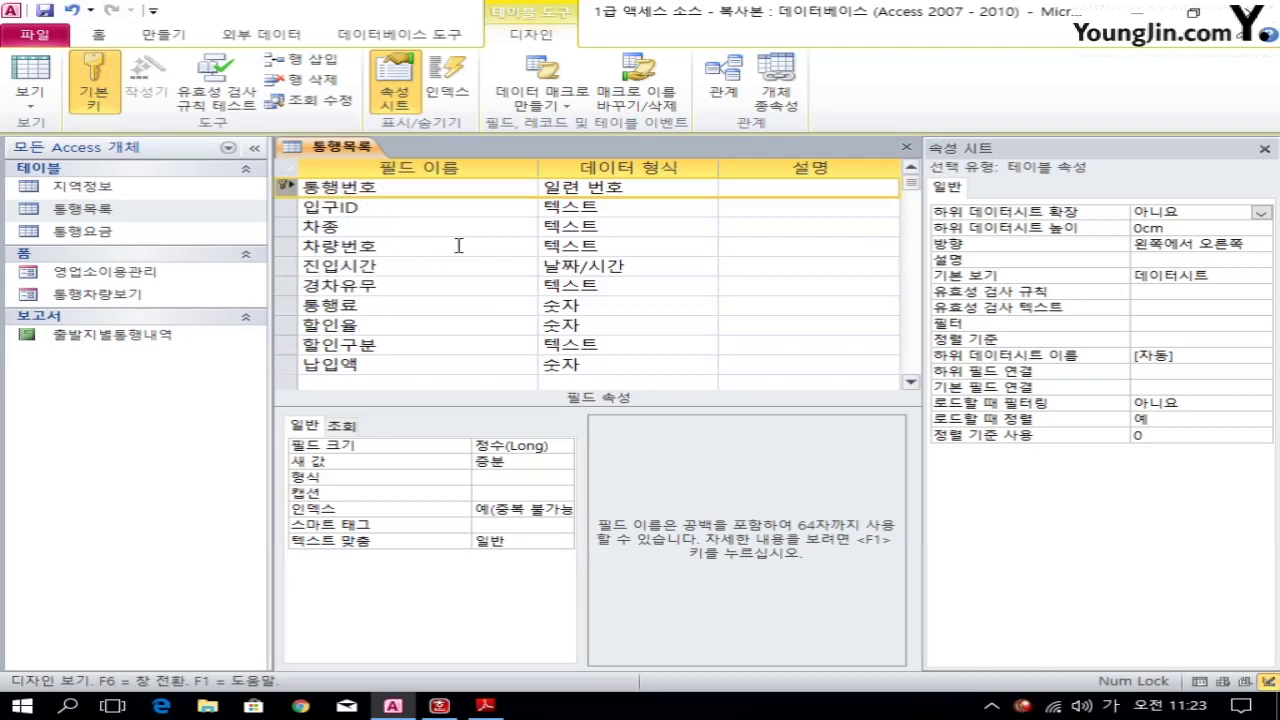
Step: Set the input mask of the 차량번호 field to 00L0000
{"action": "left_click", "coordinate": [289, 246]}
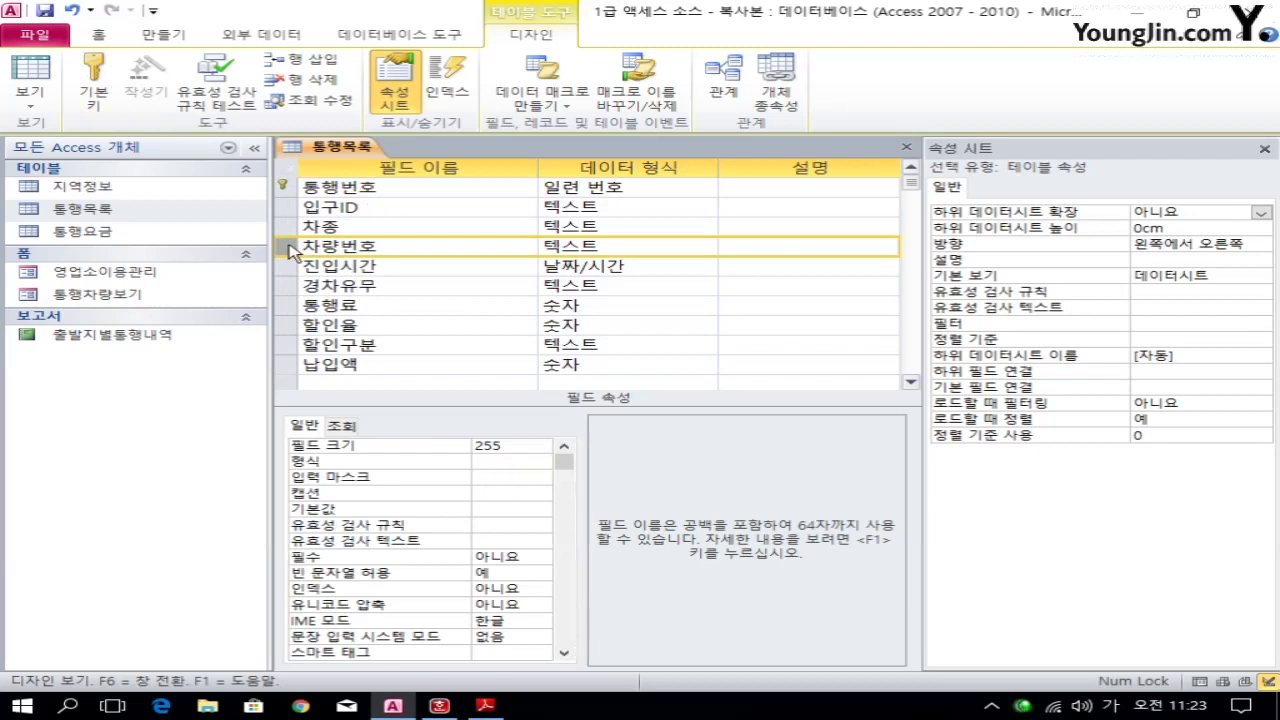
{"action": "left_click", "coordinate": [480, 478]}
{"action": "right_click", "coordinate": [487, 480]}
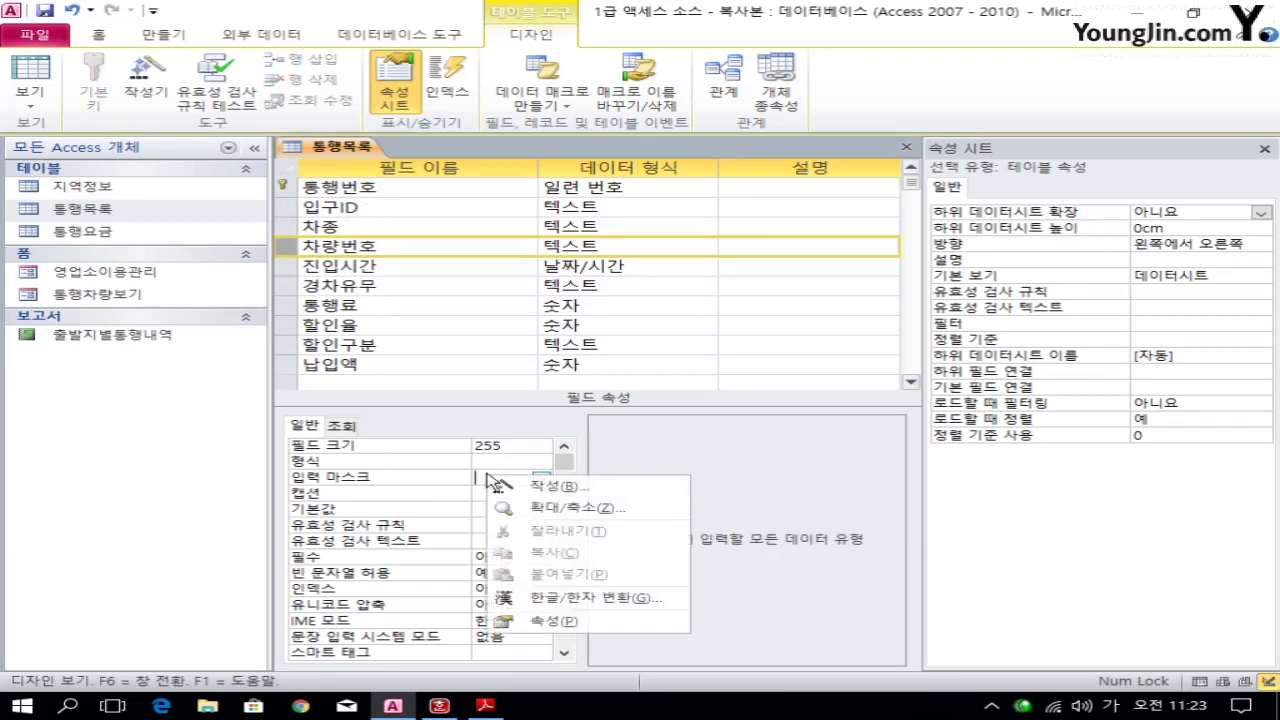
{"action": "left_click", "coordinate": [565, 507]}
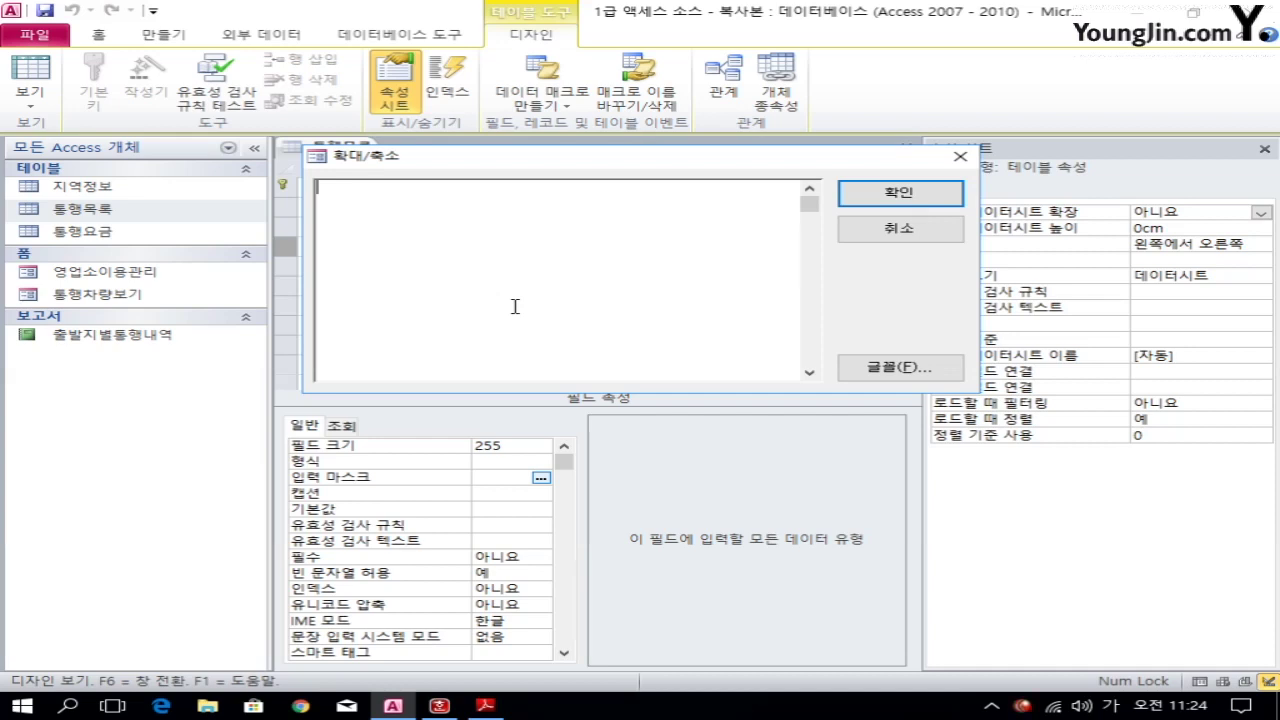
{"action": "type", "text": "00L0000"}
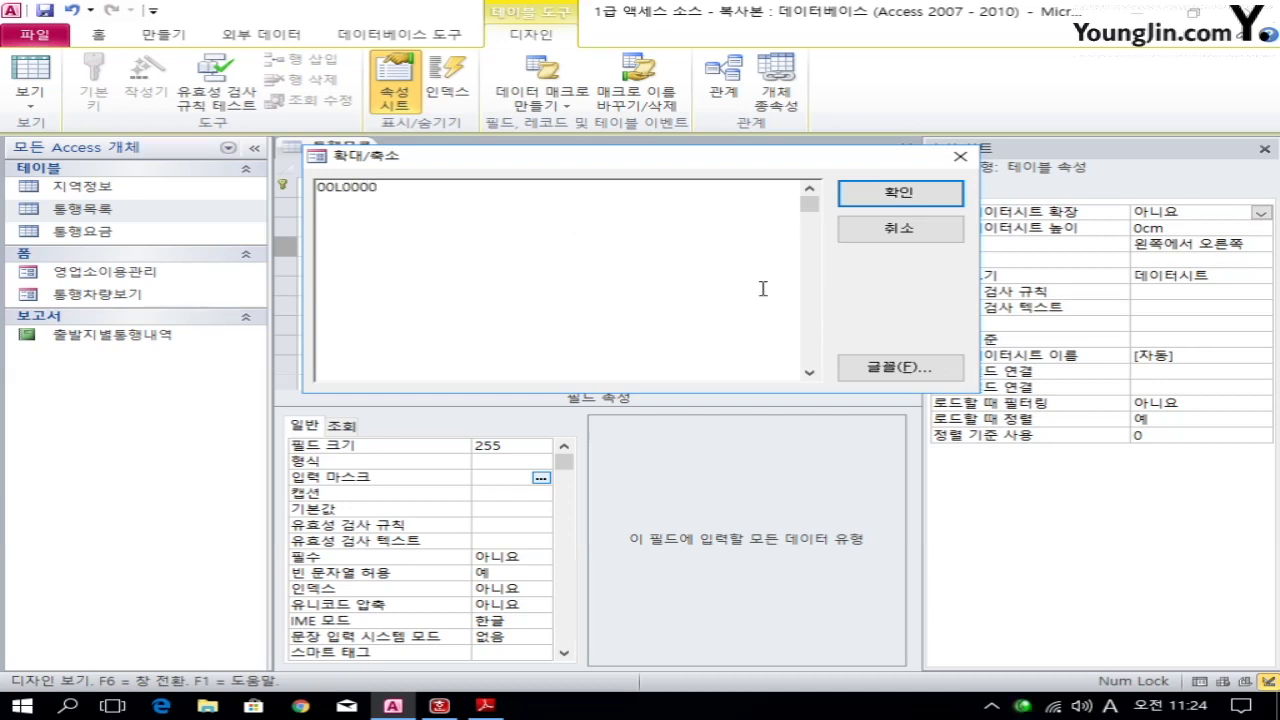
{"action": "left_click", "coordinate": [860, 193]}
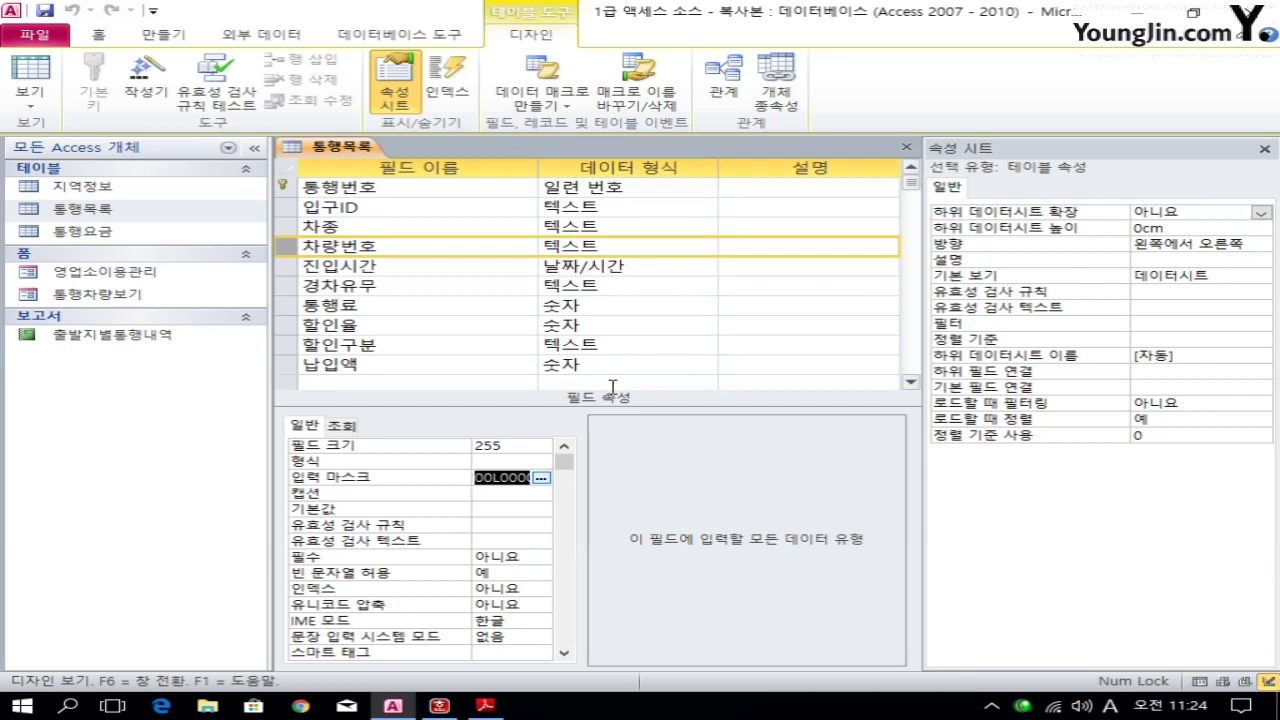
Step: Set the default value of the 진입시간 field to now()
{"action": "left_click", "coordinate": [287, 269]}
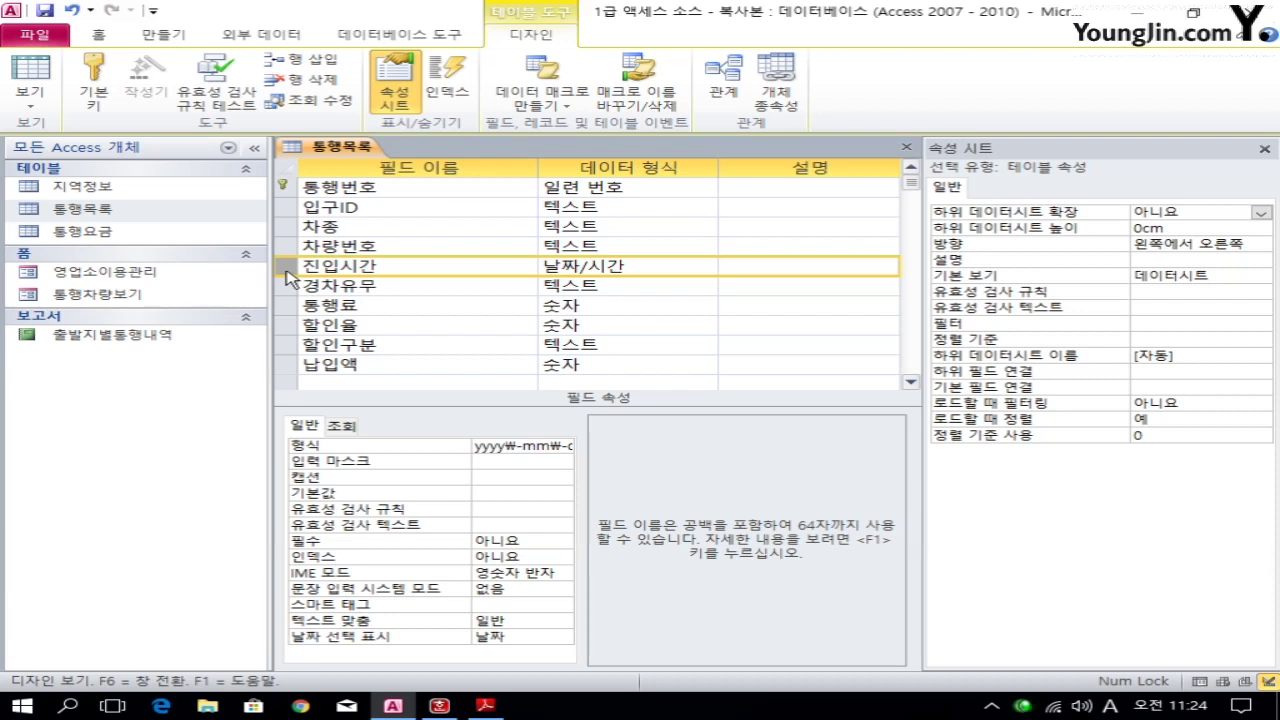
{"action": "left_click", "coordinate": [521, 490]}
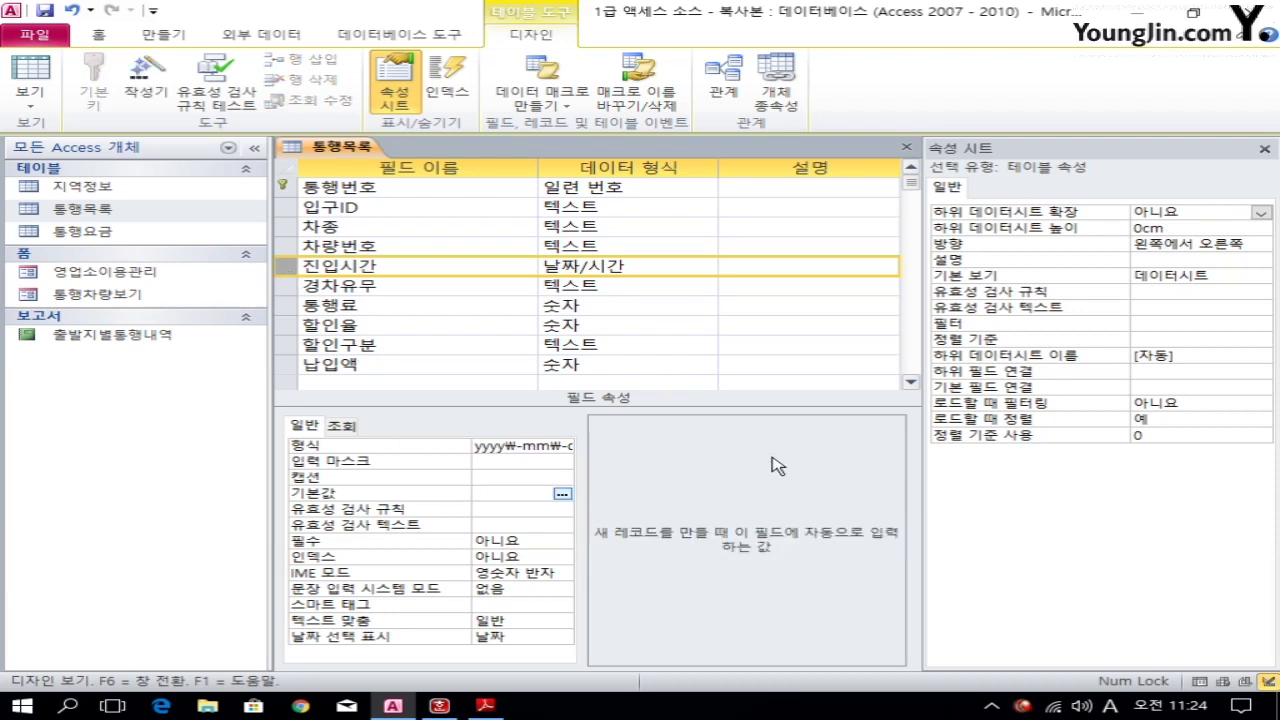
{"action": "type", "text": "now()"}
Step: Change the data type of the 경차유무 field to Yes/No
{"action": "left_click", "coordinate": [295, 286]}
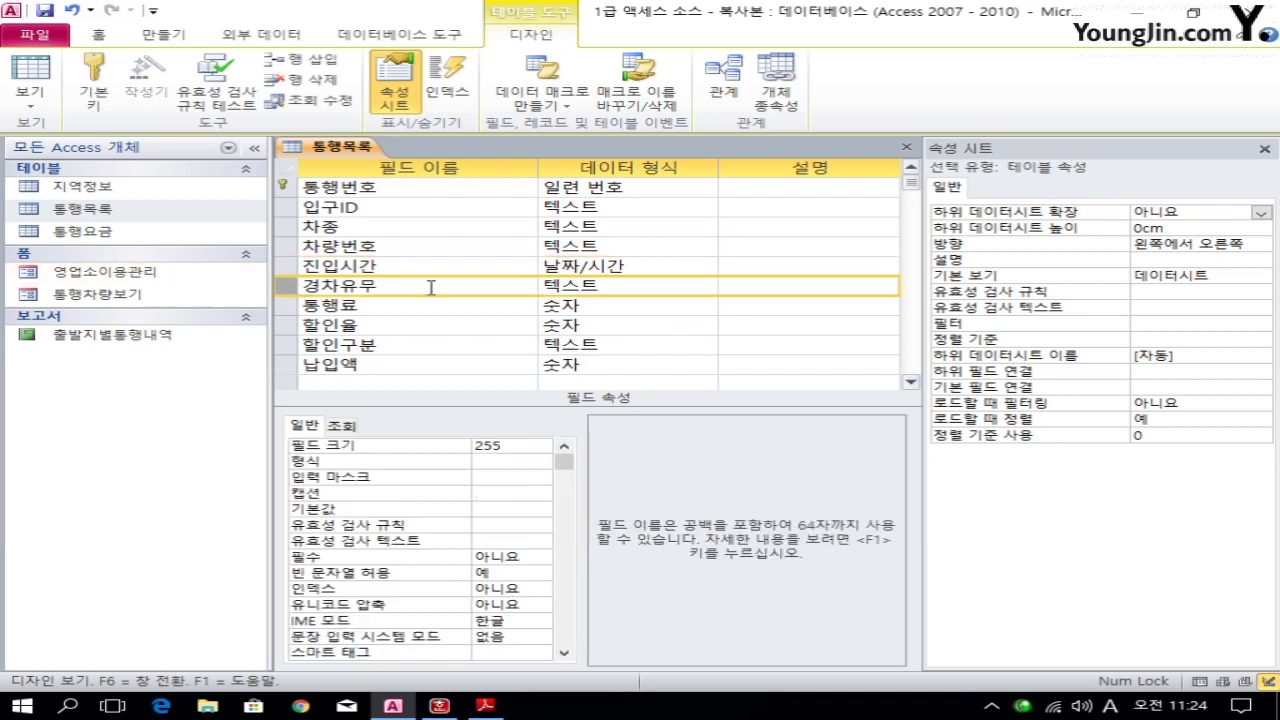
{"action": "left_click", "coordinate": [622, 288]}
{"action": "left_click", "coordinate": [708, 287]}
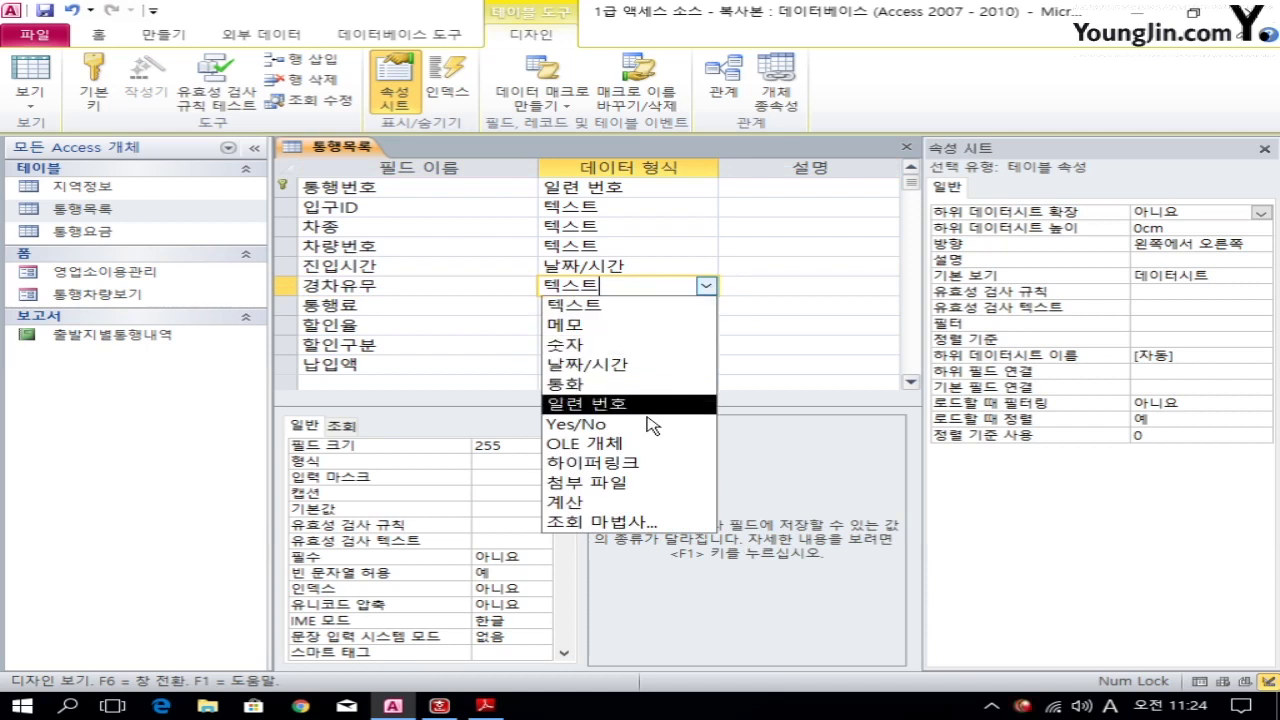
{"action": "left_click", "coordinate": [590, 424]}
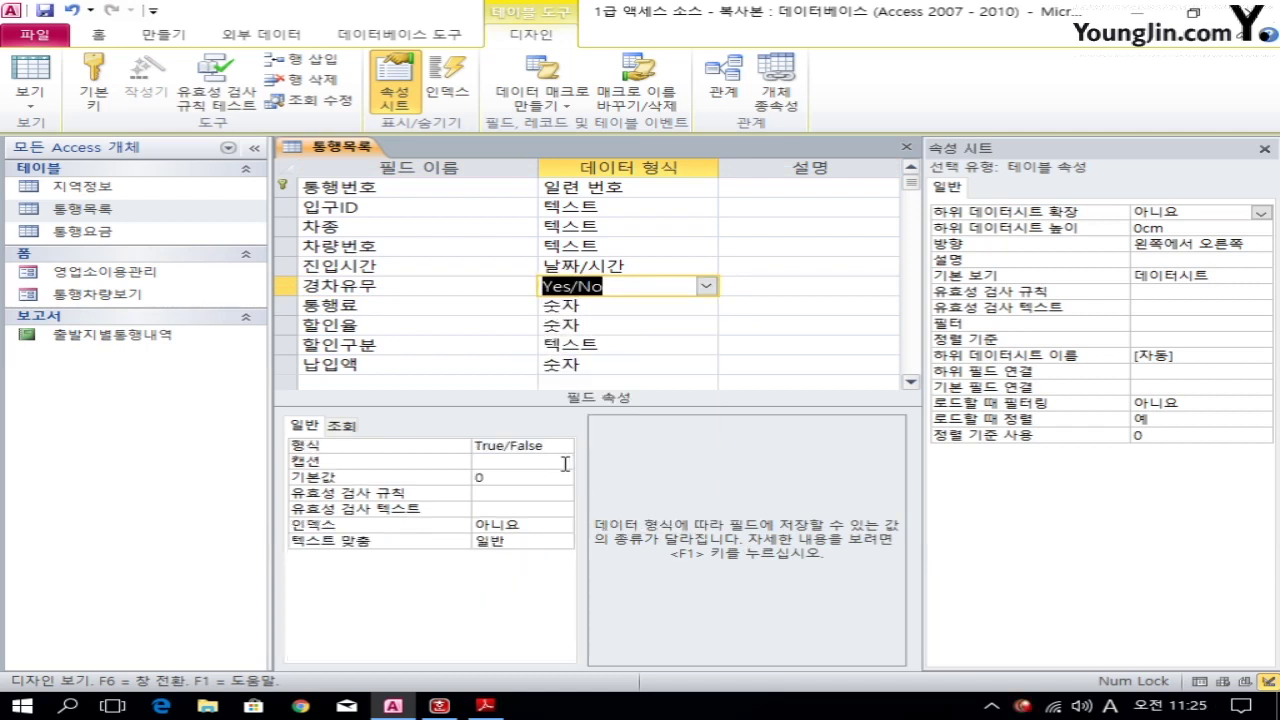
Step: Try to enter in("경차할인","출퇴근할인",화물차심야할인") as the validation rule of the 할인구분 field
{"action": "left_click", "coordinate": [288, 345]}
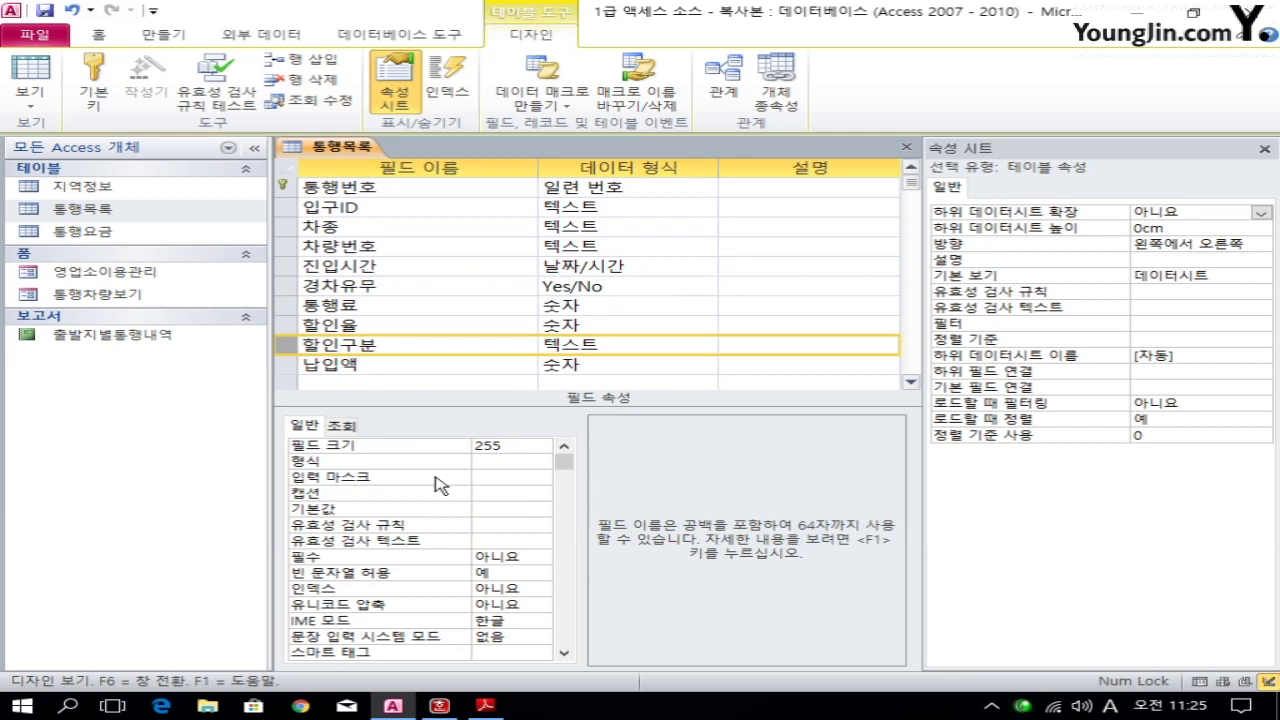
{"action": "left_click", "coordinate": [505, 526]}
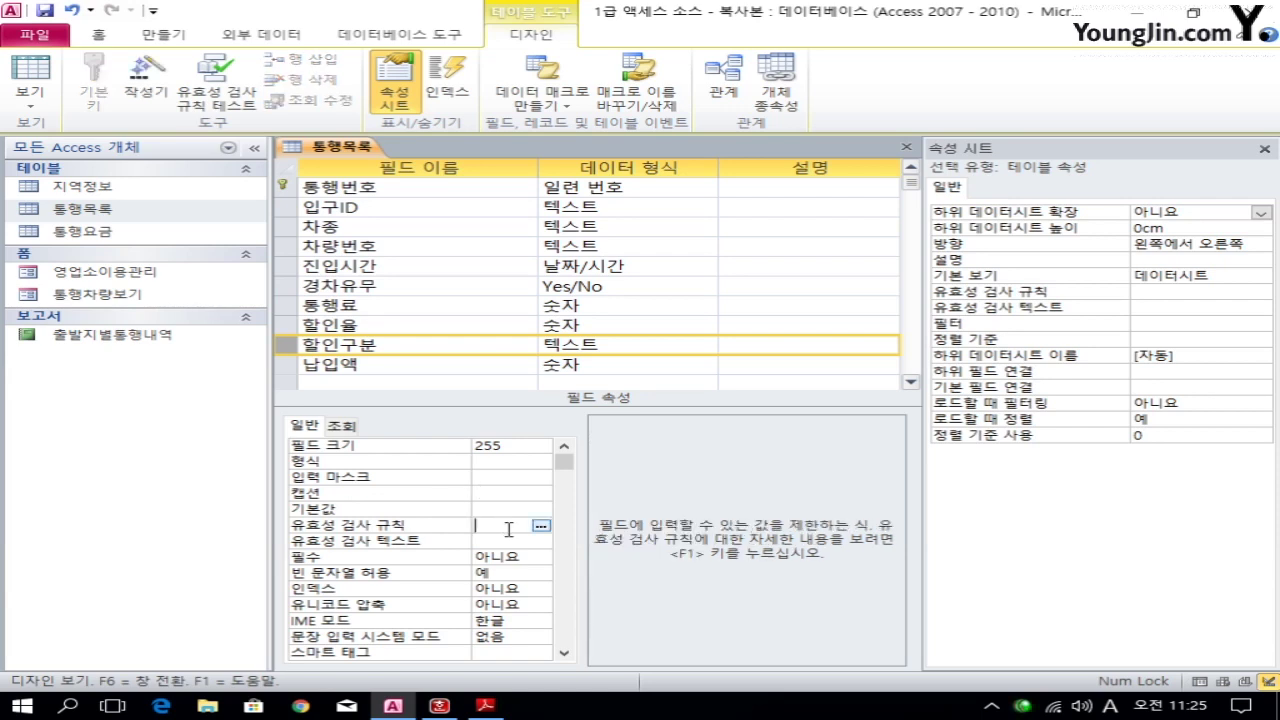
{"action": "right_click", "coordinate": [506, 527]}
{"action": "left_click", "coordinate": [560, 563]}
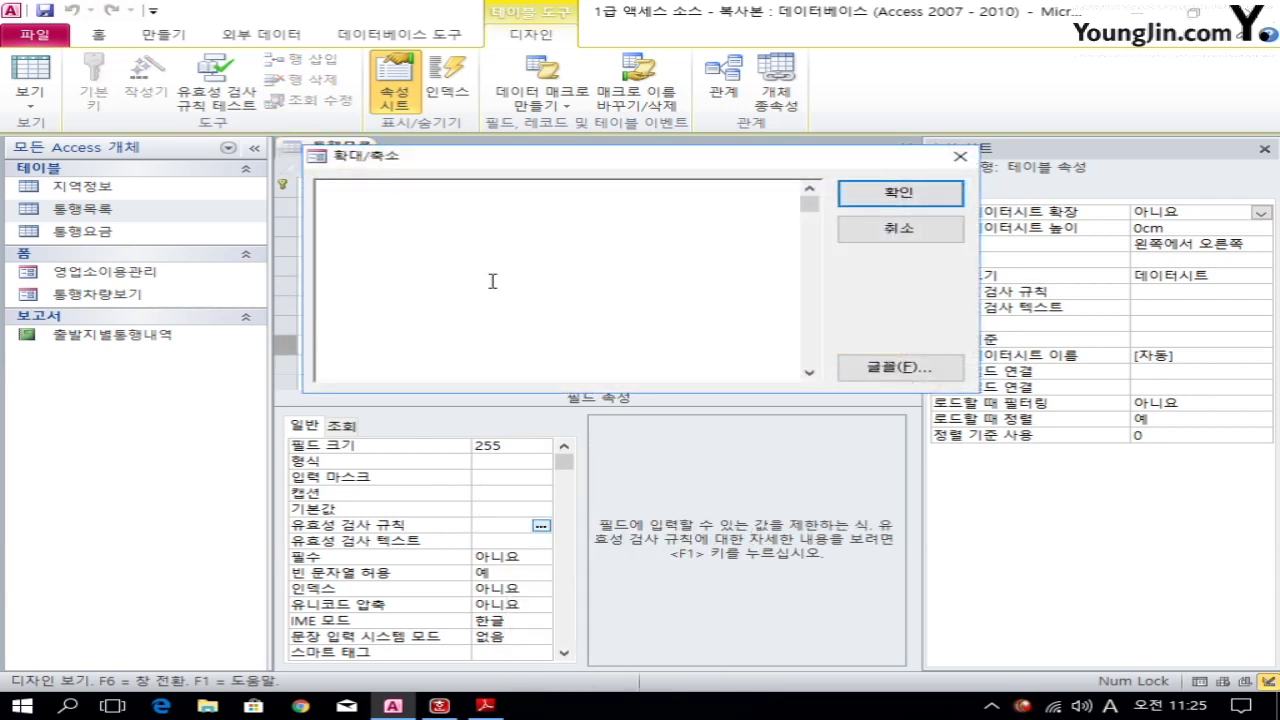
{"action": "type", "text": "in(\"경차할인\","}
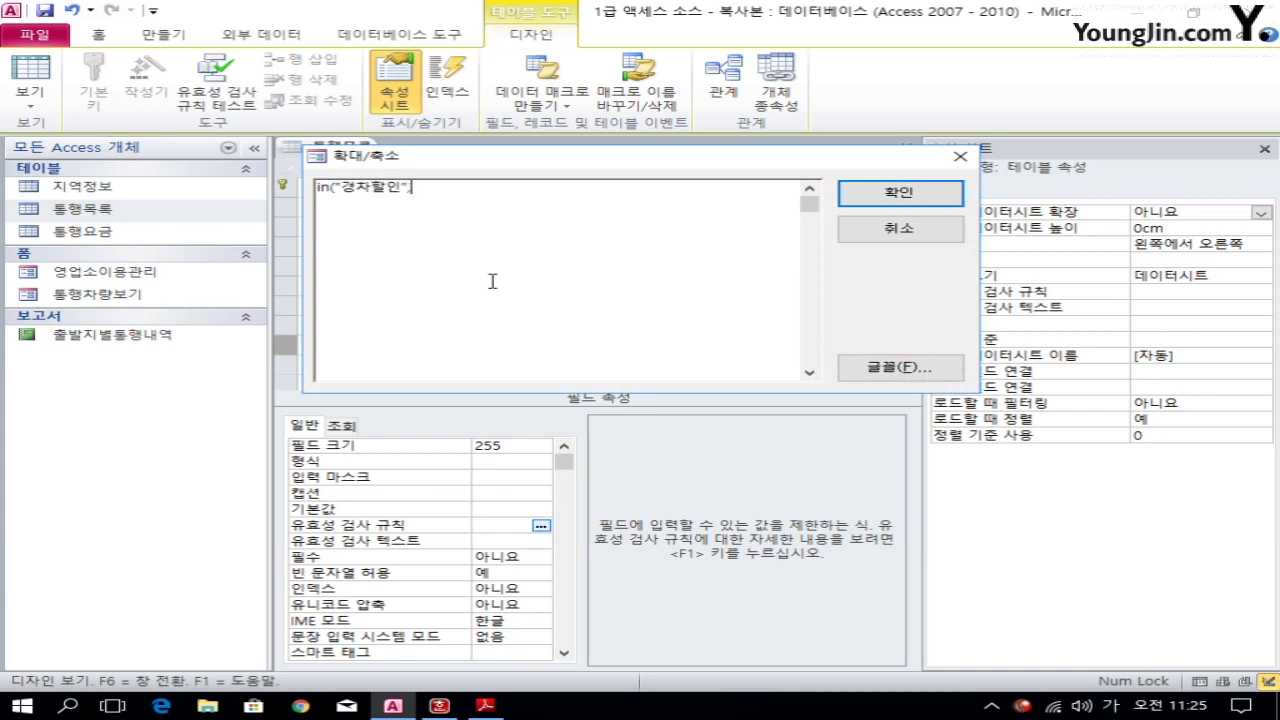
{"action": "type", "text": "\"출퇴근할인\","}
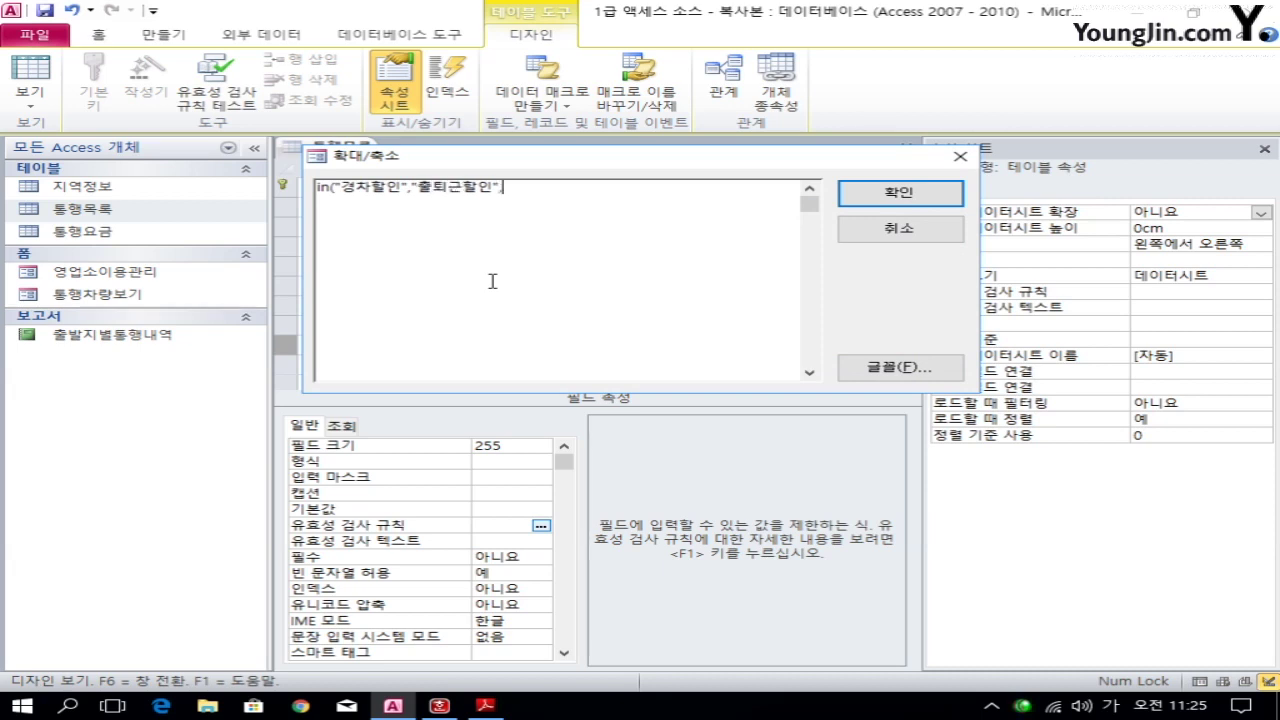
{"action": "type", "text": "화물차심열"}
{"action": "type", "text": "할인\""}
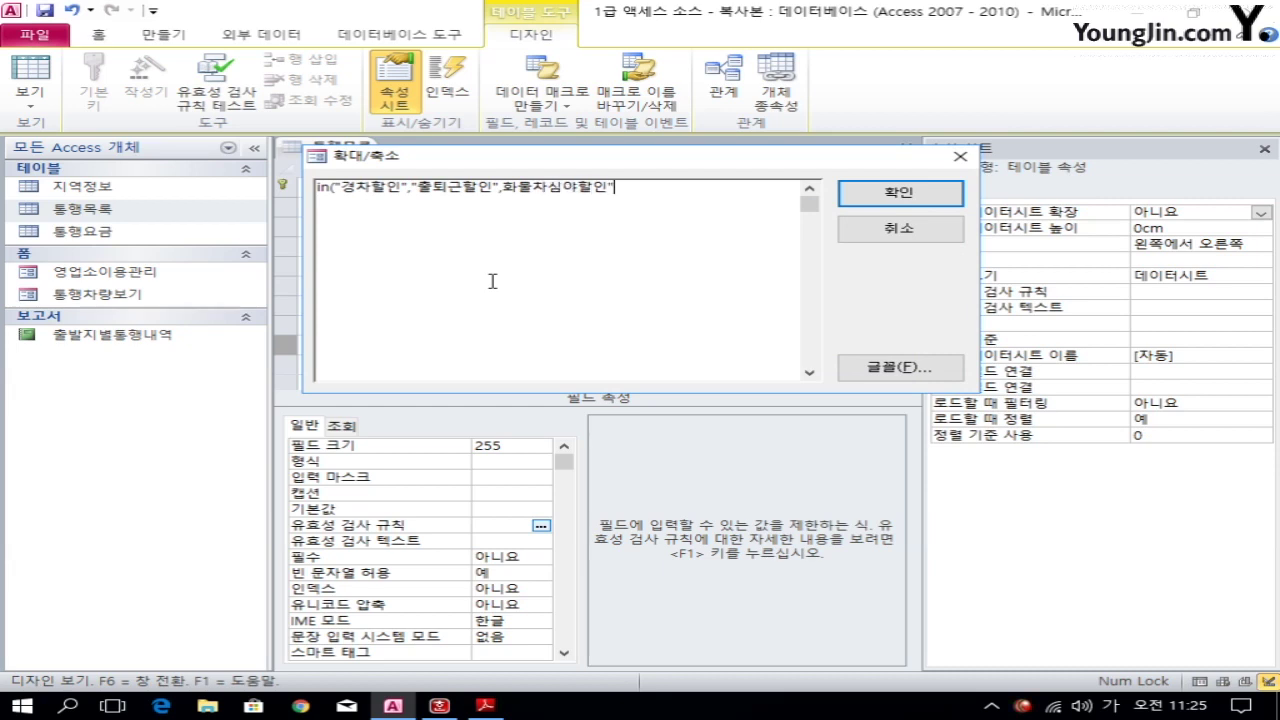
{"action": "type", "text": ")"}
{"action": "left_click", "coordinate": [874, 194]}
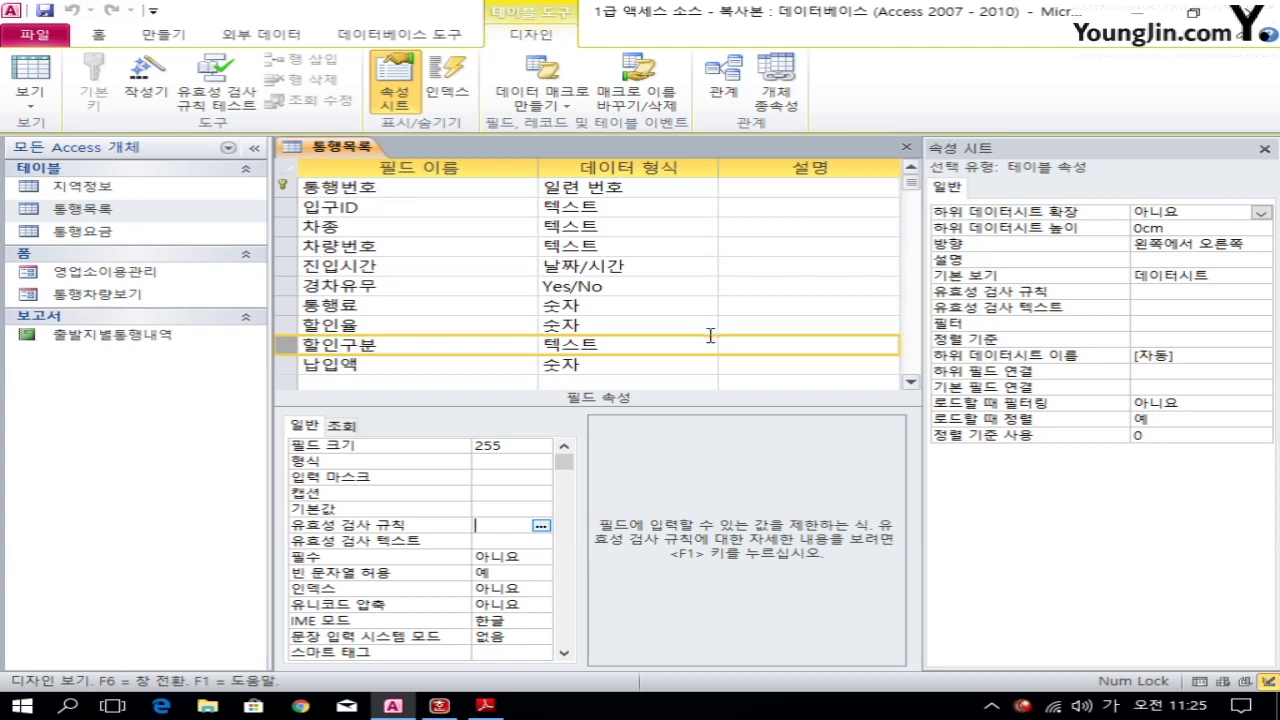
Step: Set the validation rule of the 할인구분 field to in("경차할인","출퇴근할인","화물차심야할인")
{"action": "left_click", "coordinate": [504, 526]}
{"action": "right_click", "coordinate": [502, 525]}
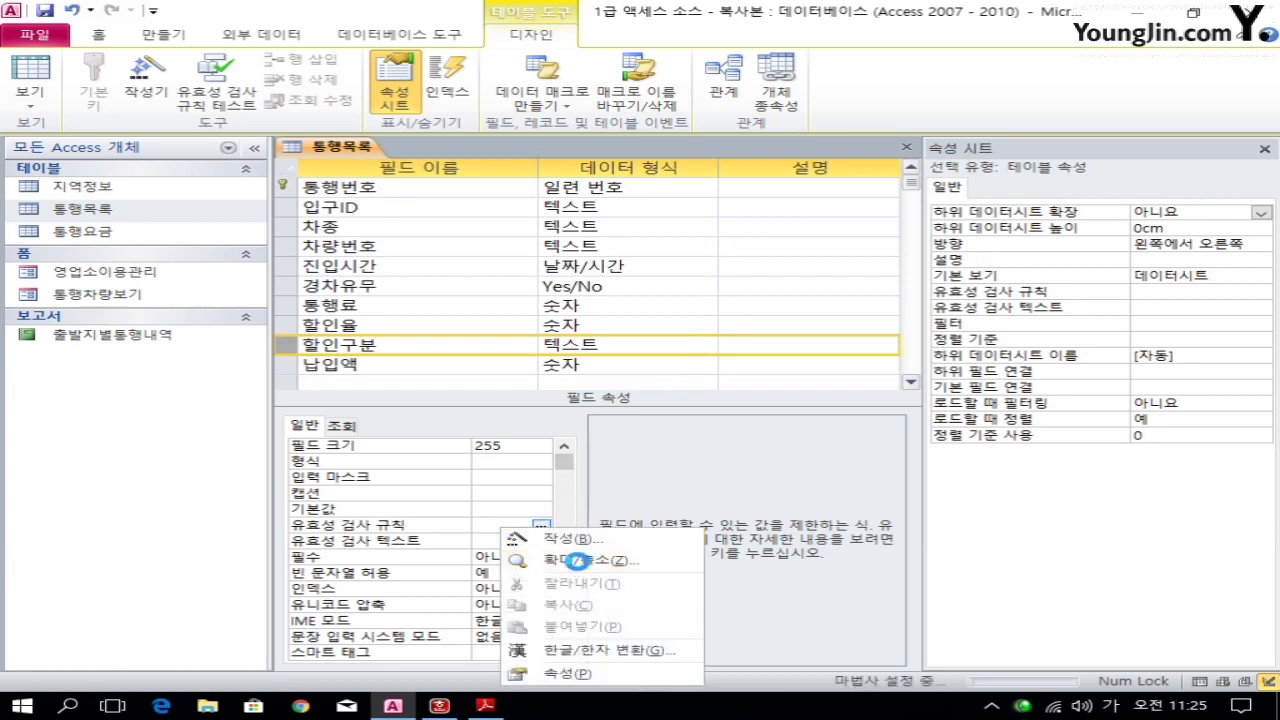
{"action": "left_click", "coordinate": [575, 562]}
{"action": "type", "text": "ㅑㅜ"}
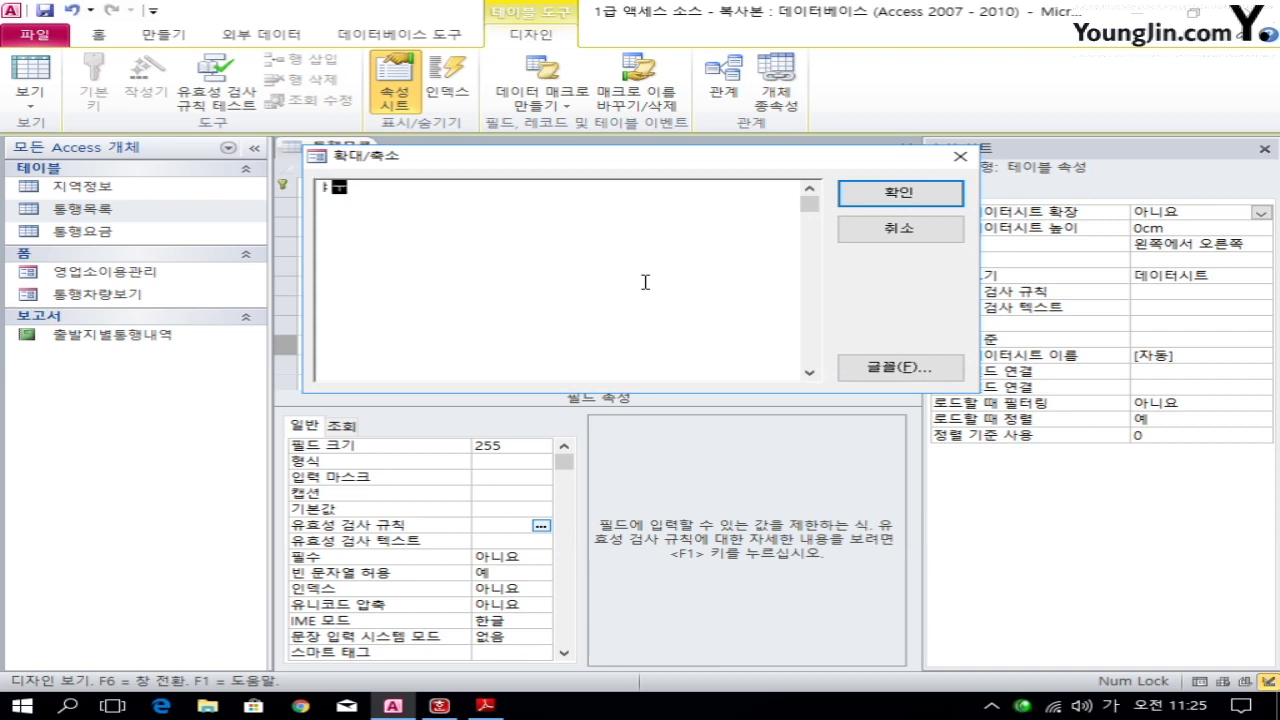
{"action": "key", "text": "BackSpace"}
{"action": "key", "text": "BackSpace"}
{"action": "key", "text": "Hangul"}
{"action": "type", "text": "in(\""}
{"action": "key", "text": "Hangul"}
{"action": "type", "text": "경차허ㄹ인\""}
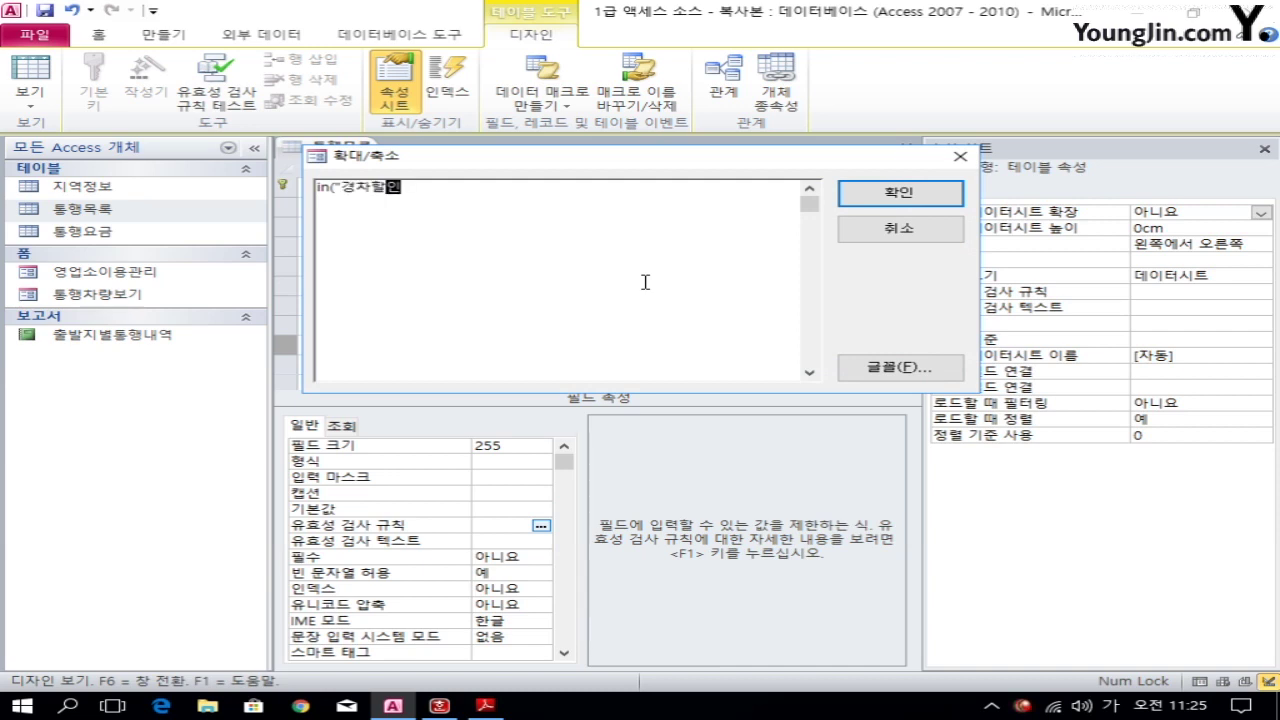
{"action": "type", "text": ",\"출퇴근할인\","}
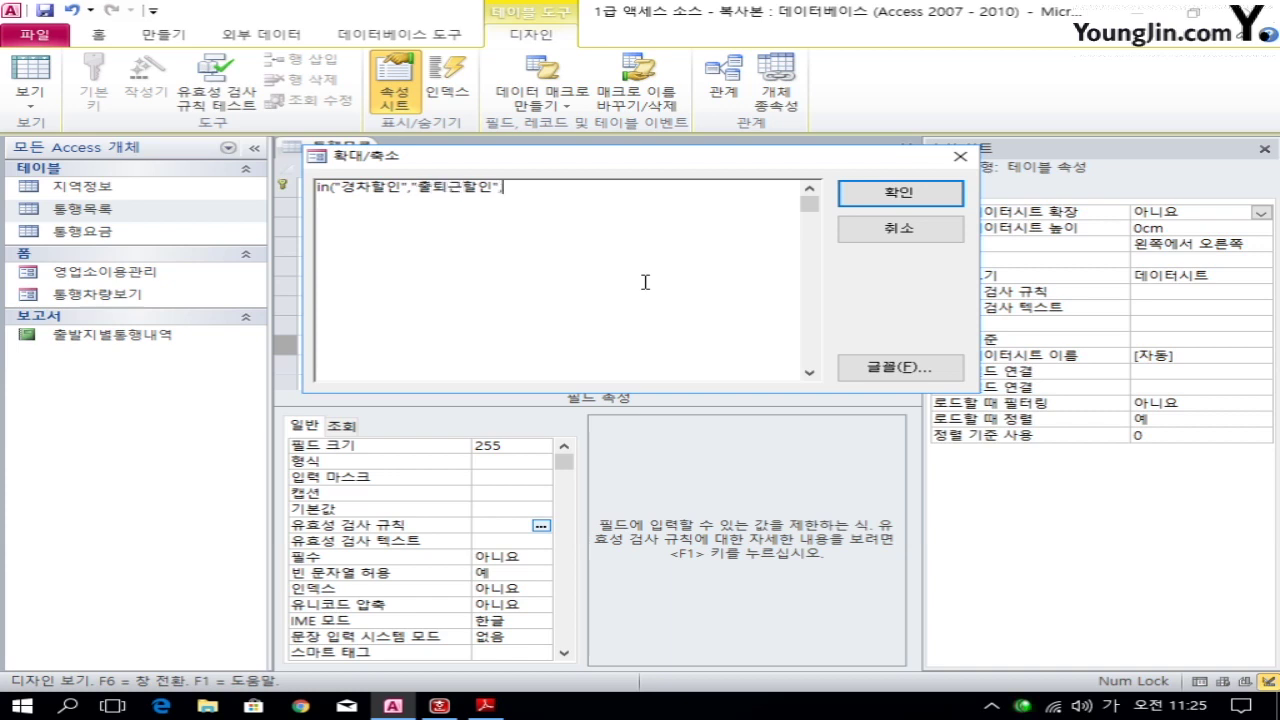
{"action": "type", "text": "\"화물차심야할이"}
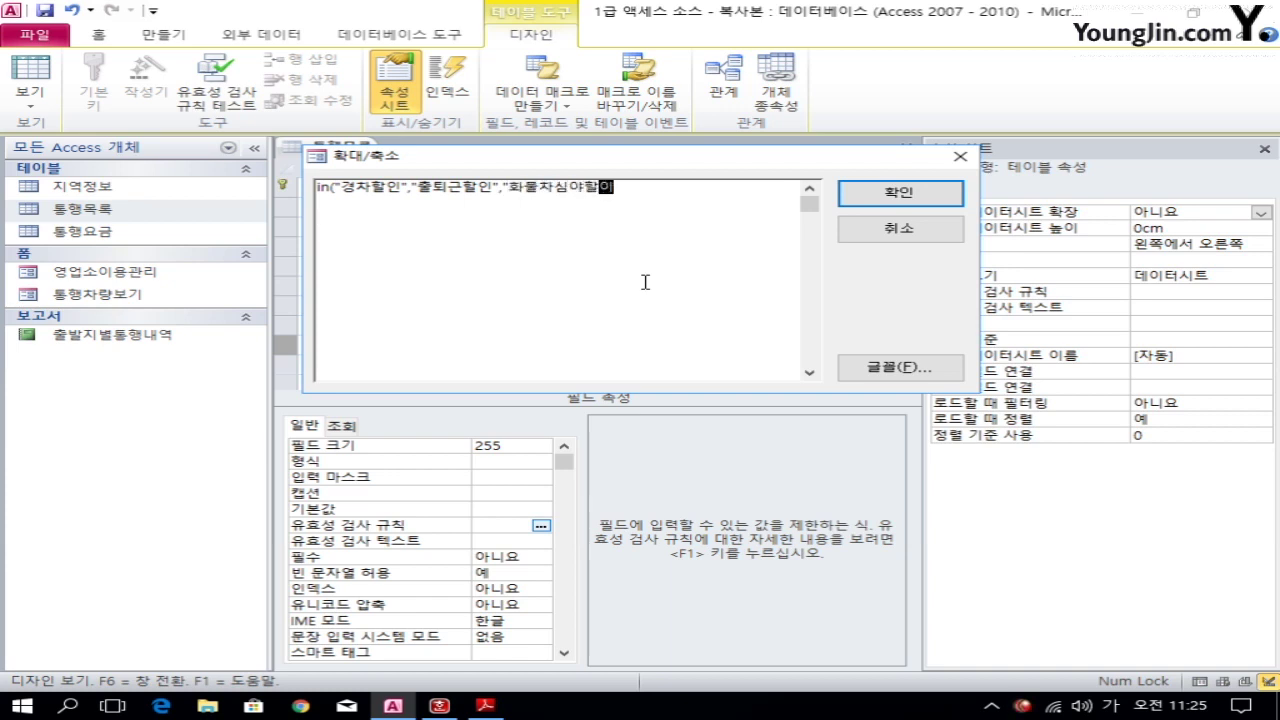
{"action": "type", "text": "ㄴ\""}
{"action": "type", "text": ")"}
{"action": "left_click_drag", "start_coordinate": [661, 188], "coordinate": [298, 187]}
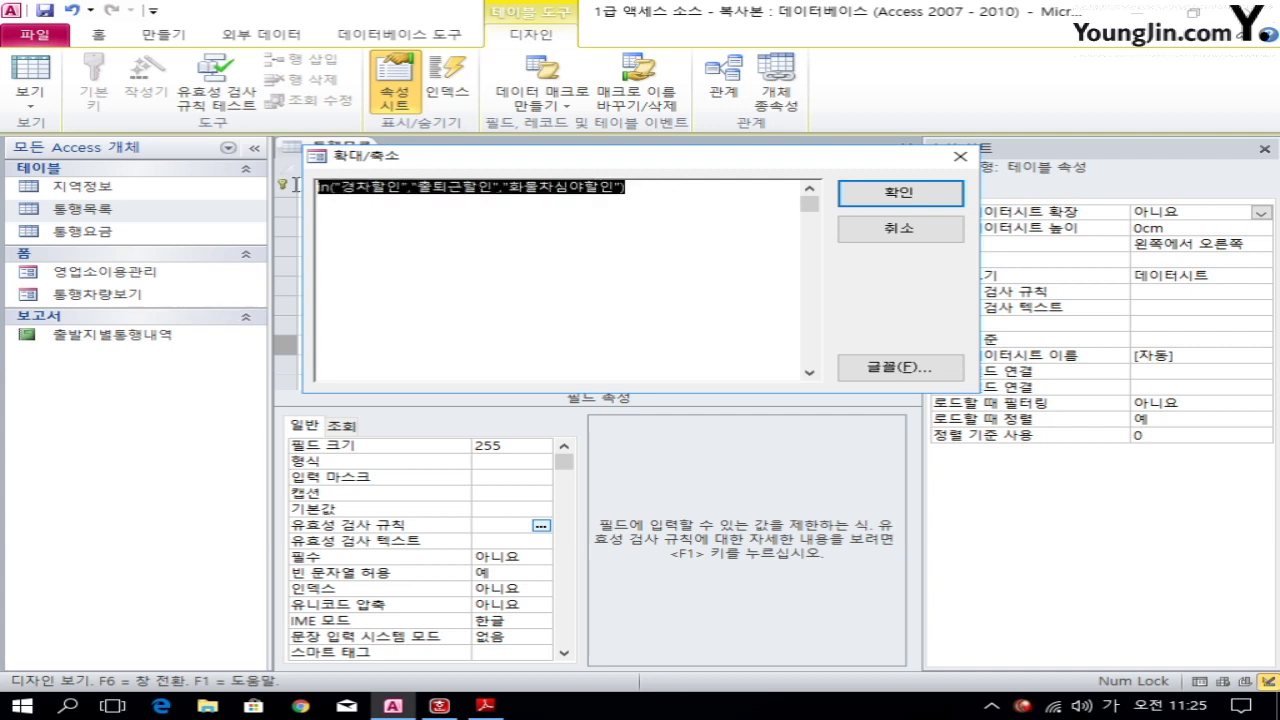
{"action": "left_click", "coordinate": [898, 193]}
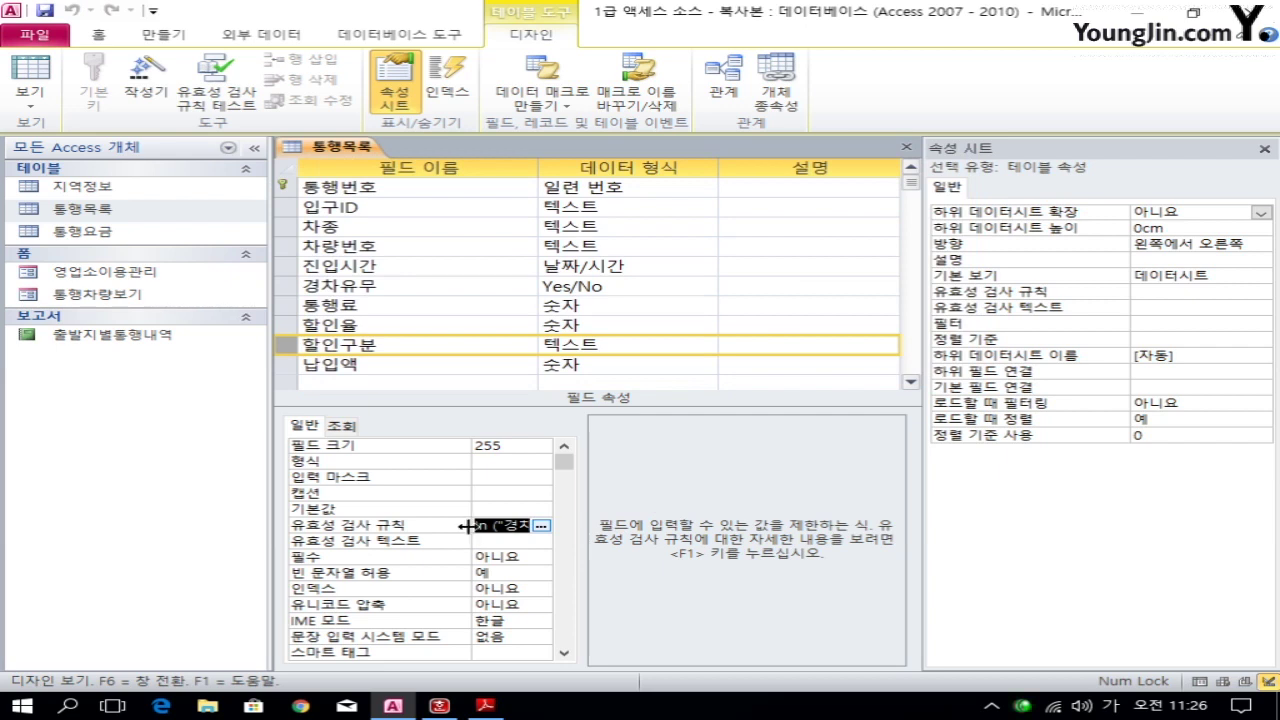
Step: Close the 통행목록 table, saving its design changes and agreeing to test existing data against the new rules
{"action": "left_click", "coordinate": [905, 146]}
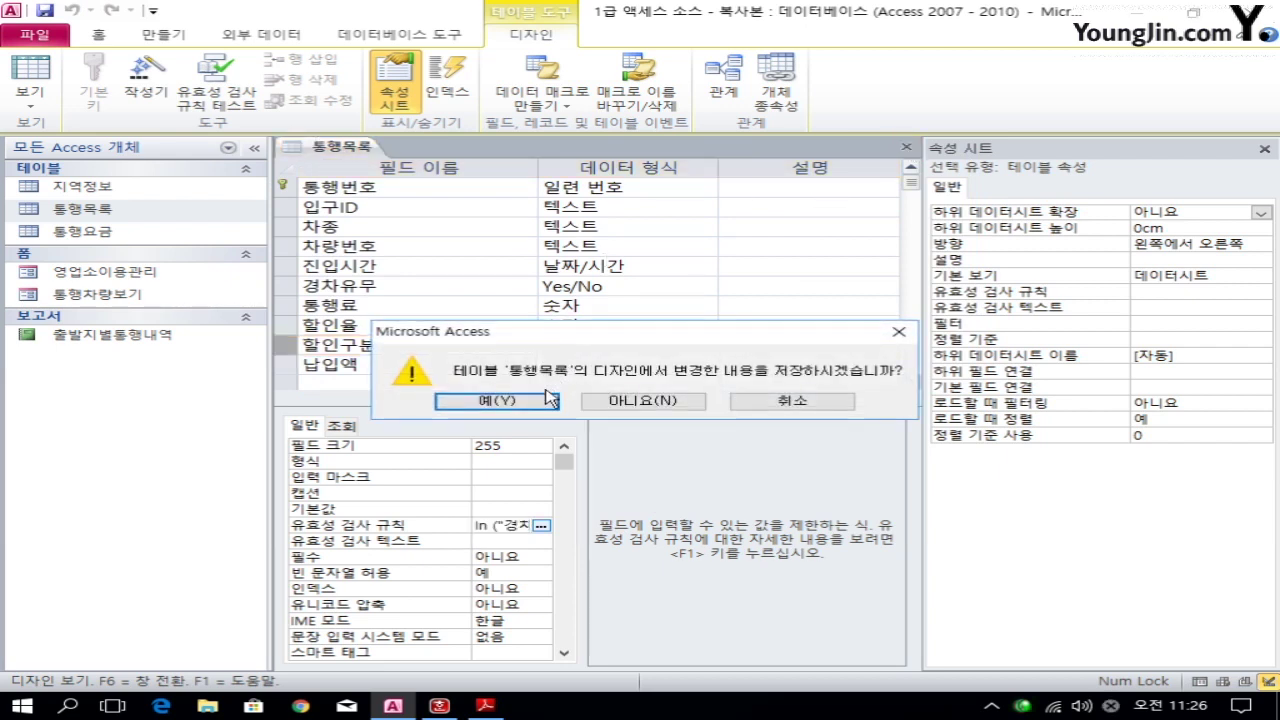
{"action": "left_click", "coordinate": [525, 399]}
{"action": "left_click", "coordinate": [563, 400]}
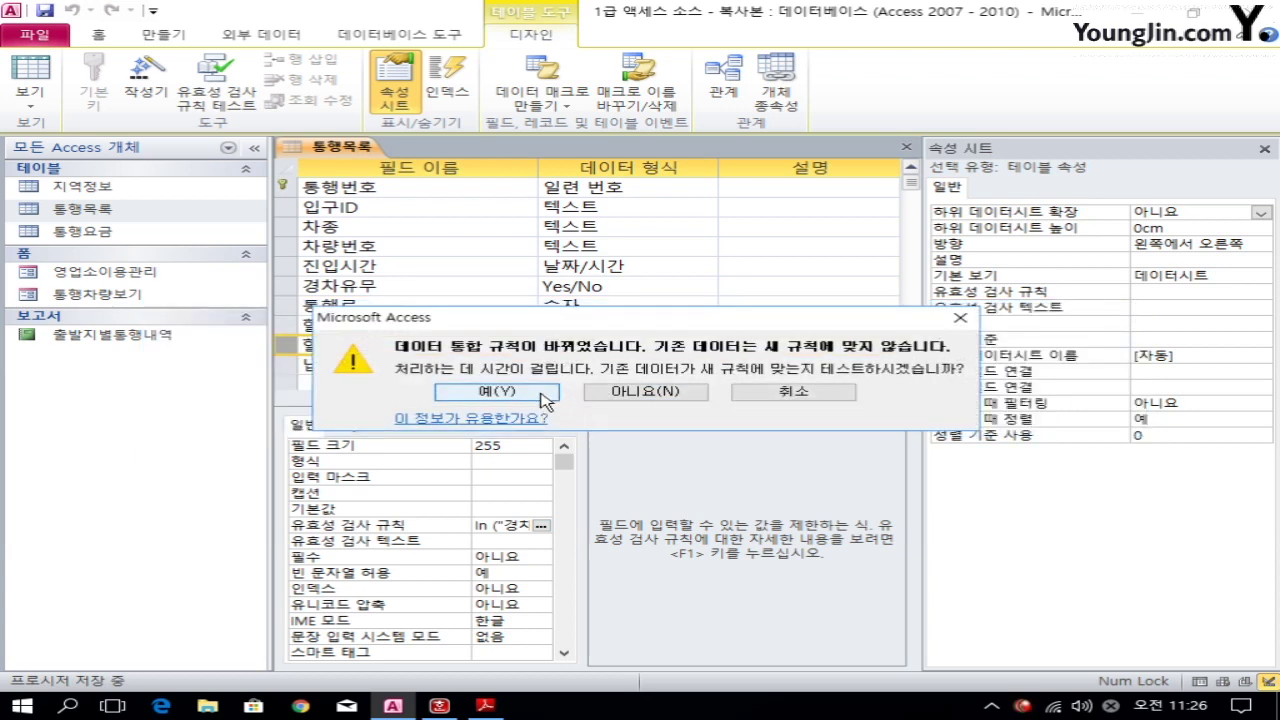
{"action": "left_click", "coordinate": [530, 408]}
{"action": "left_click", "coordinate": [525, 408]}
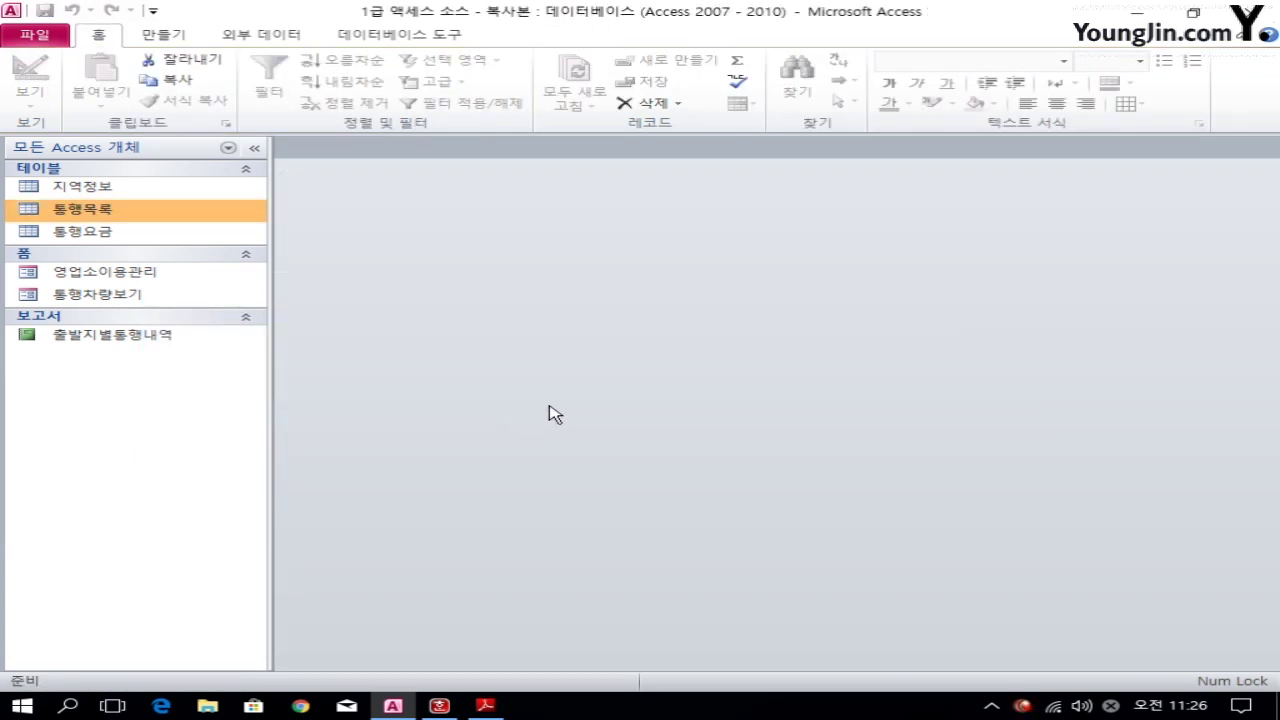
Step: Open the 통행목록 table's records, look through them to review the field changes, and close the table
{"action": "double_click", "coordinate": [104, 212]}
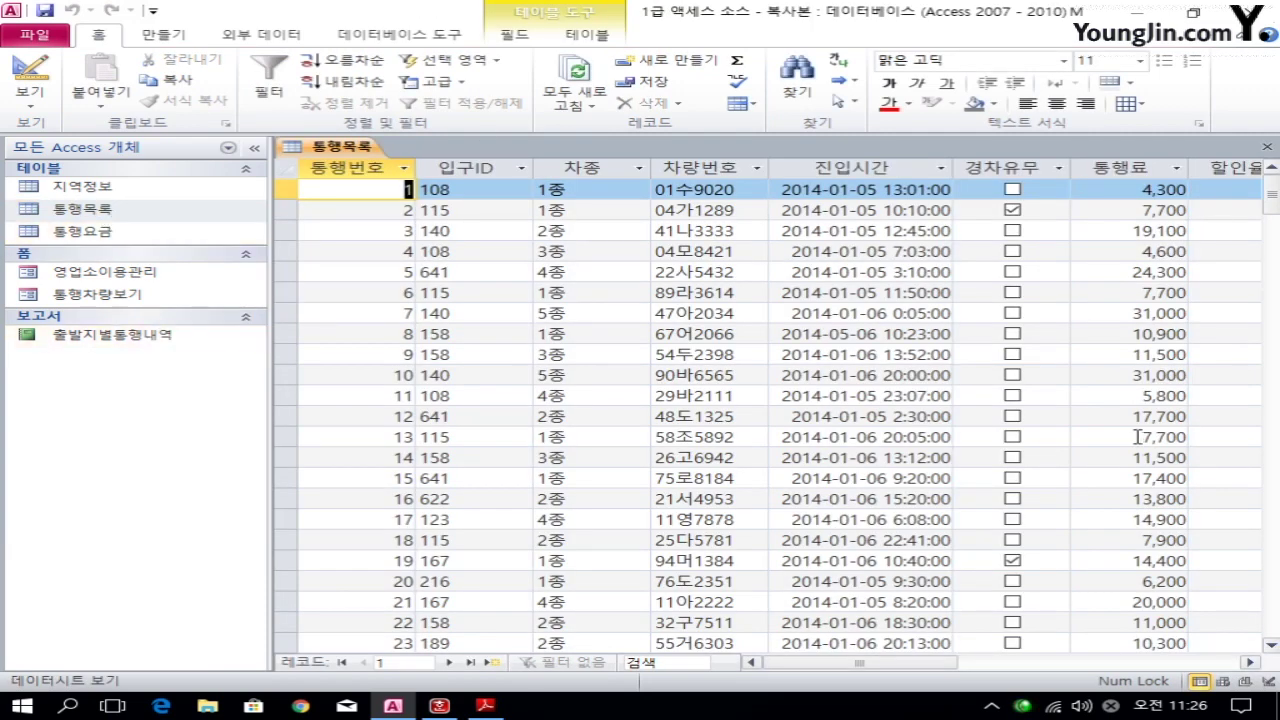
{"action": "scroll", "coordinate": [997, 368], "scroll_direction": "down", "scroll_amount": 3}
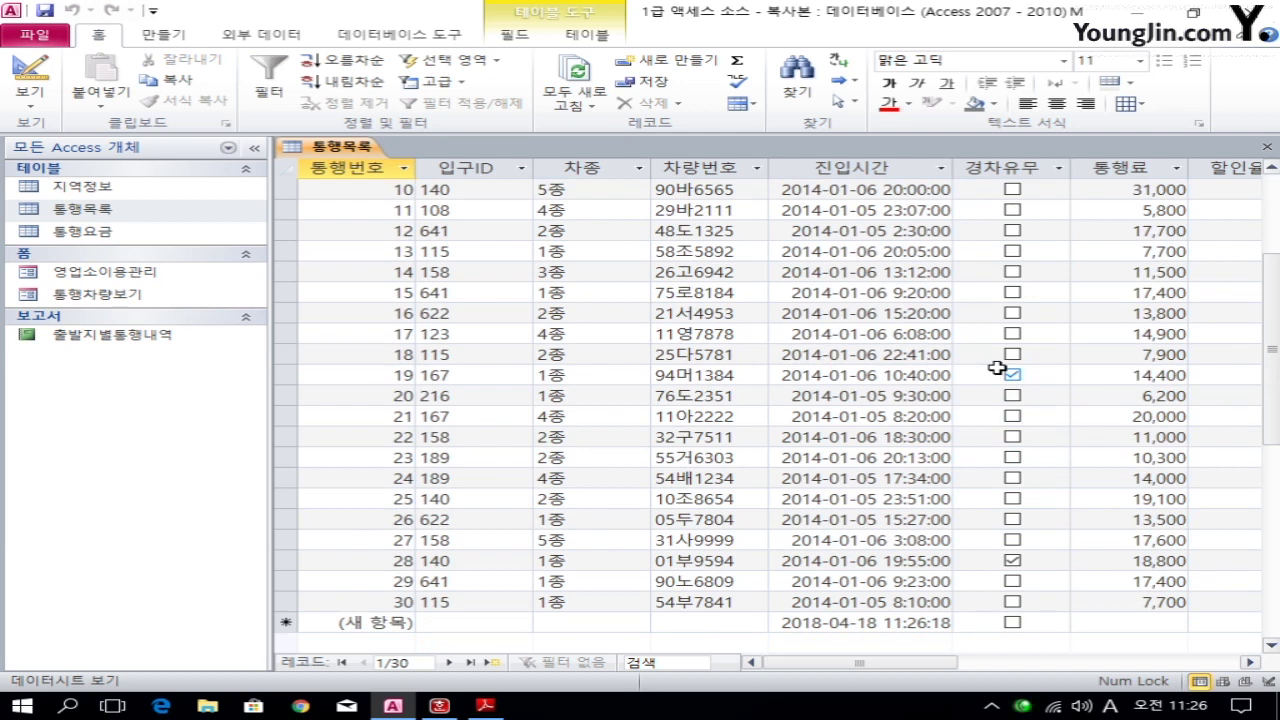
{"action": "scroll", "coordinate": [997, 368], "scroll_direction": "up", "scroll_amount": 3}
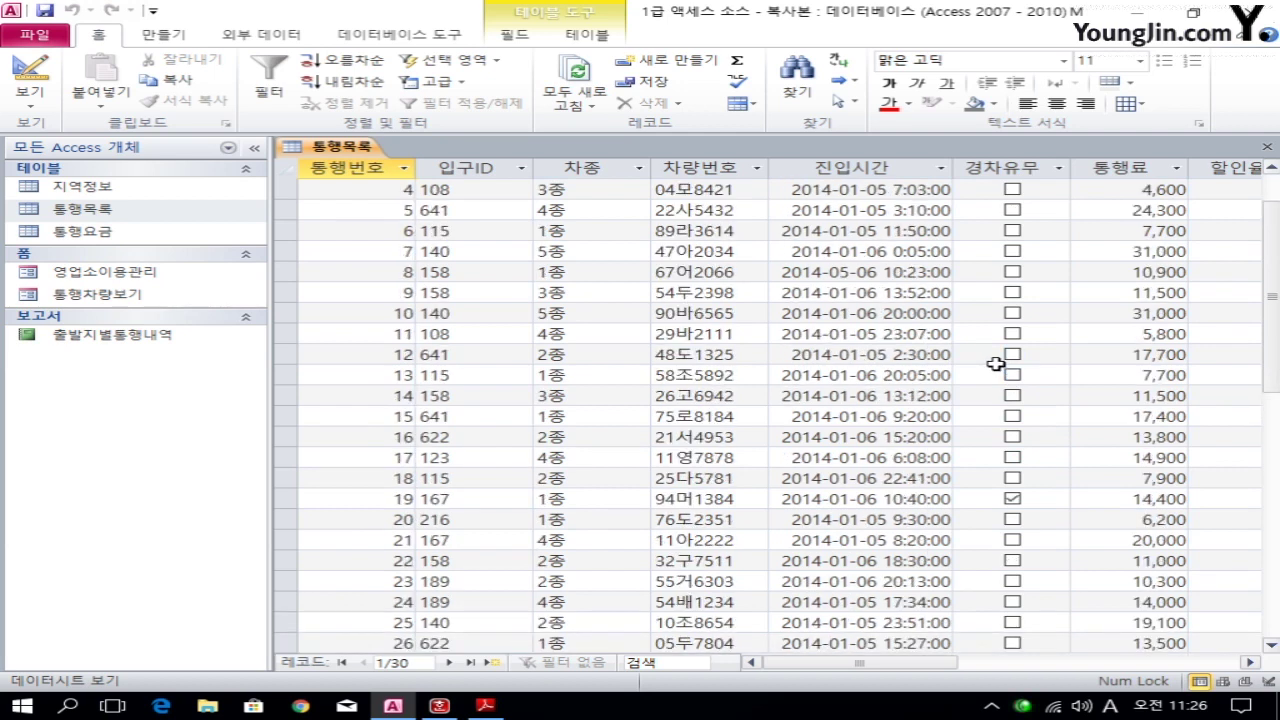
{"action": "scroll", "coordinate": [1071, 241], "scroll_direction": "down", "scroll_amount": 3}
{"action": "left_click", "coordinate": [1267, 147]}
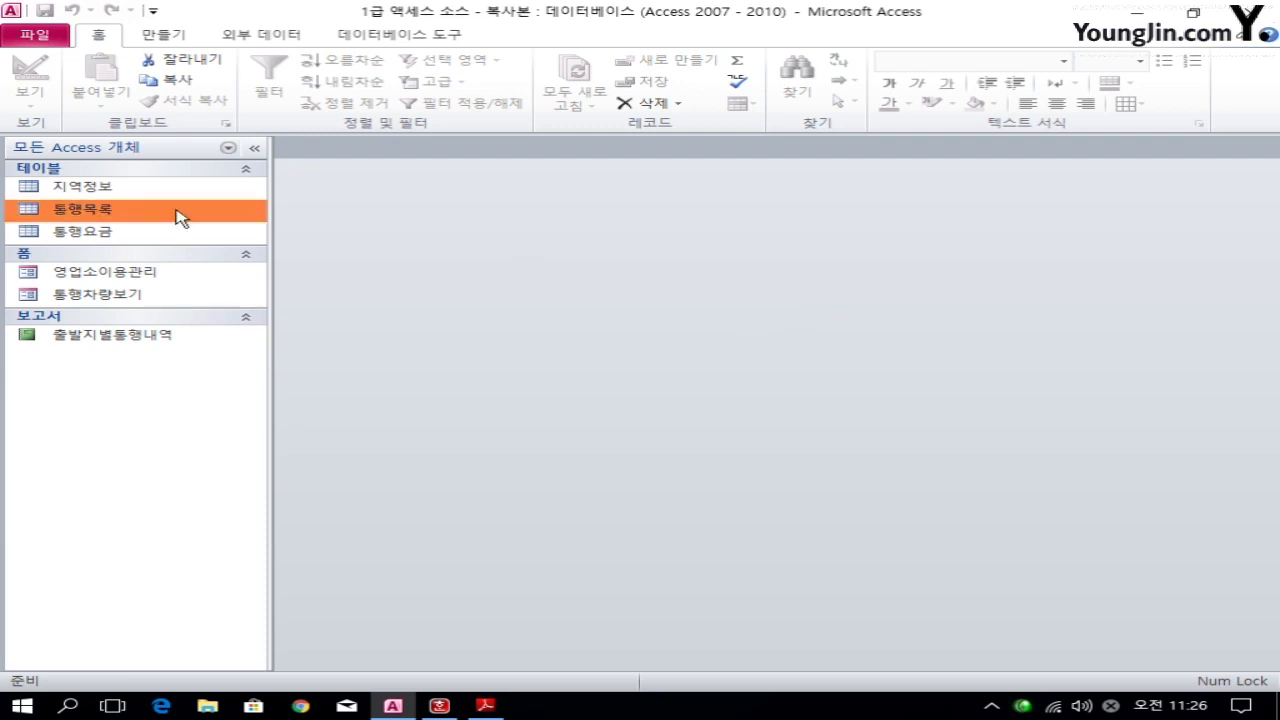
Step: Open the 통행목록 table's design and set the lookup display control of the 입구ID field to 콤보 상자
{"action": "right_click", "coordinate": [92, 209]}
{"action": "left_click", "coordinate": [128, 241]}
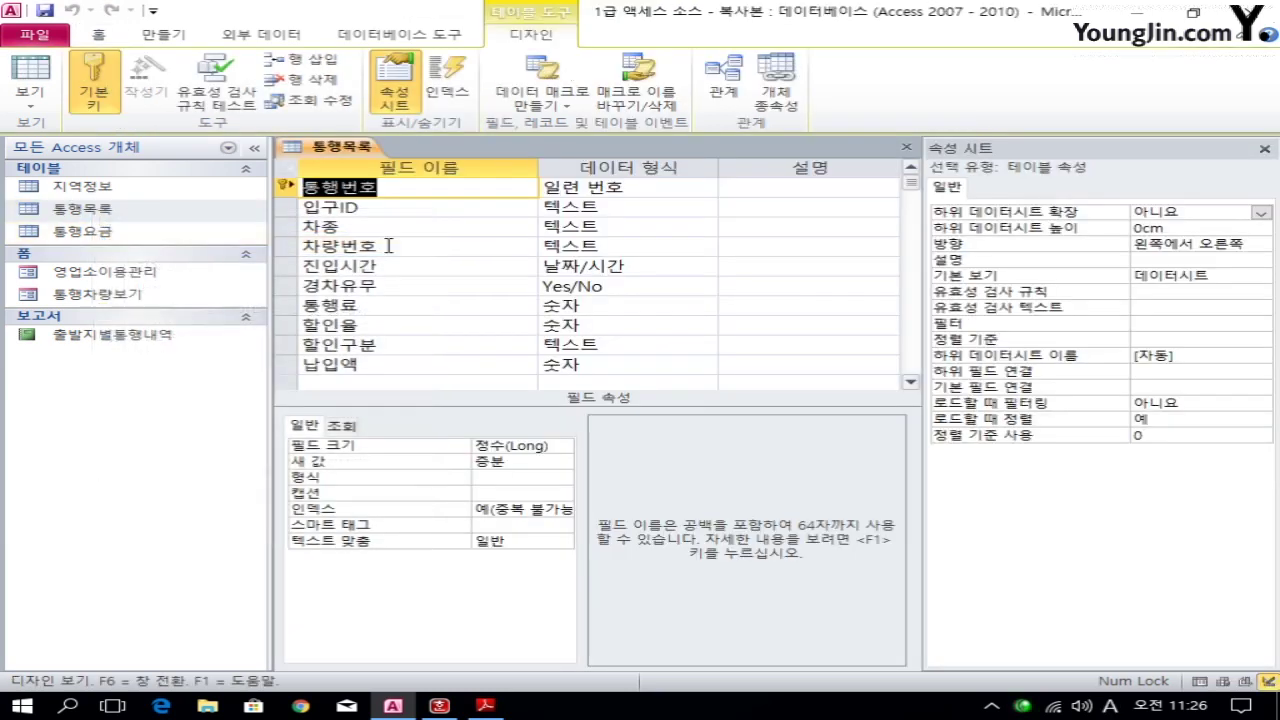
{"action": "left_click", "coordinate": [291, 208]}
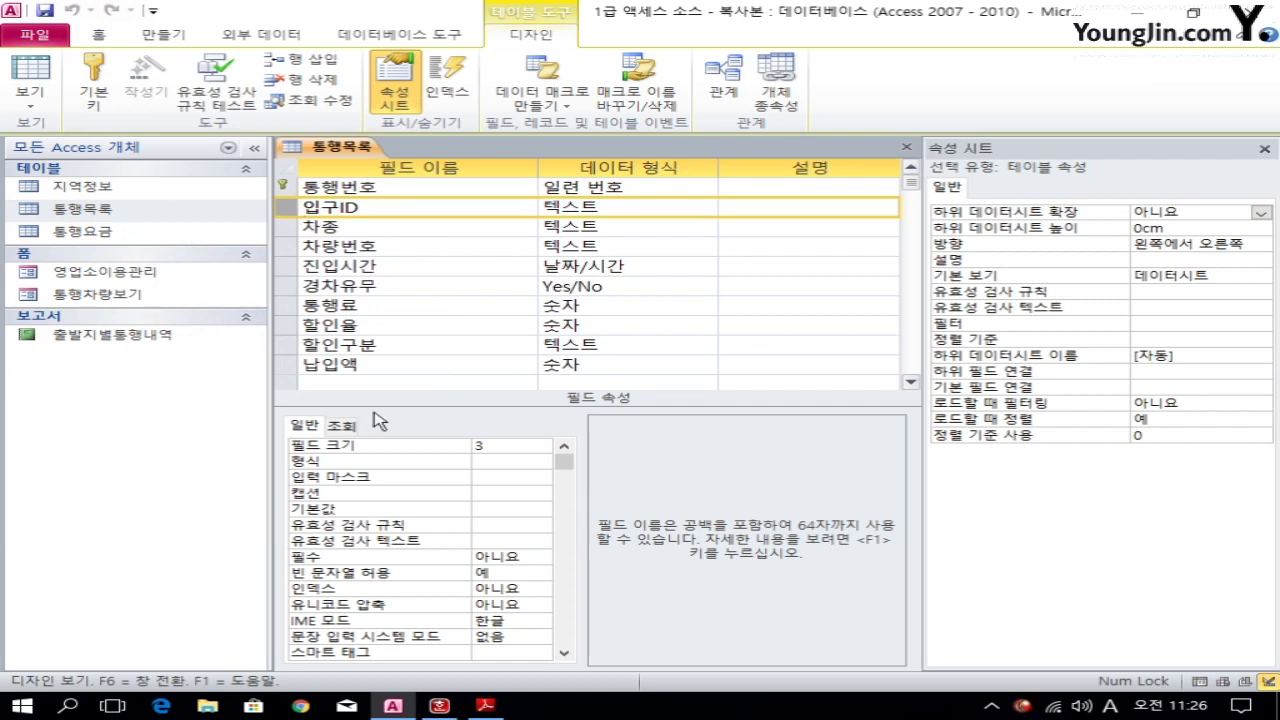
{"action": "left_click", "coordinate": [343, 427]}
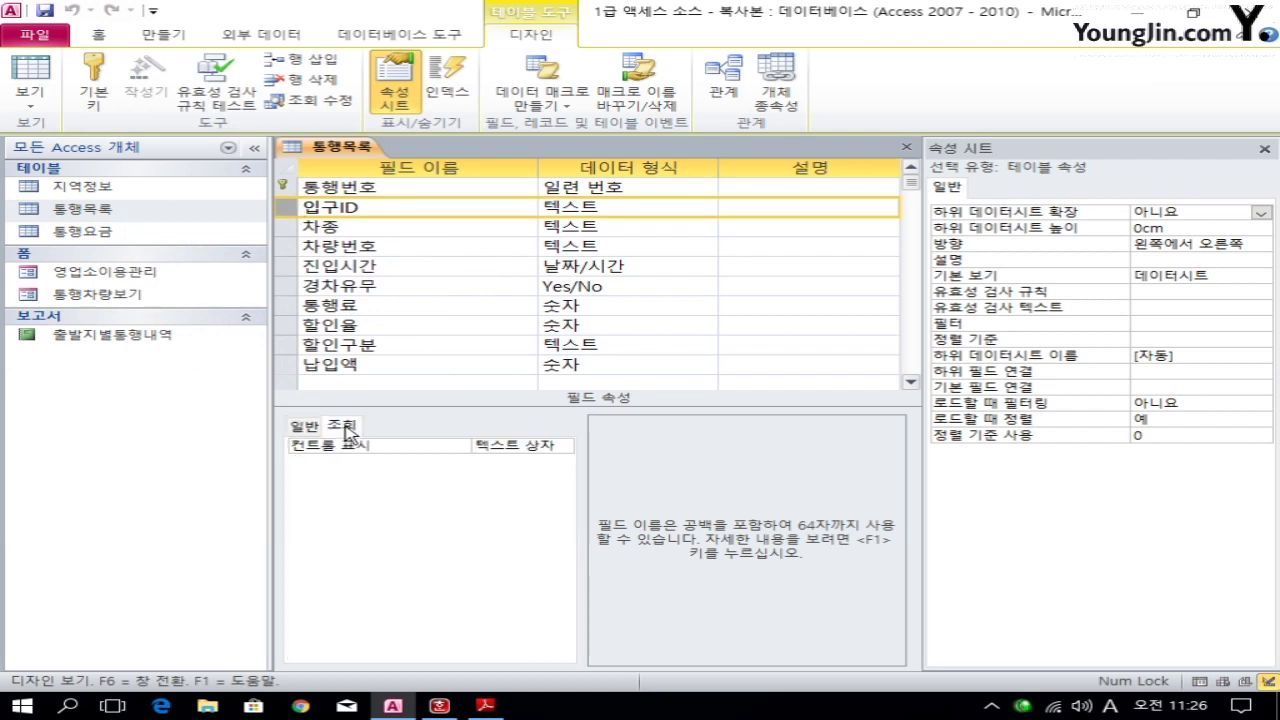
{"action": "left_click", "coordinate": [498, 446]}
{"action": "left_click", "coordinate": [563, 448]}
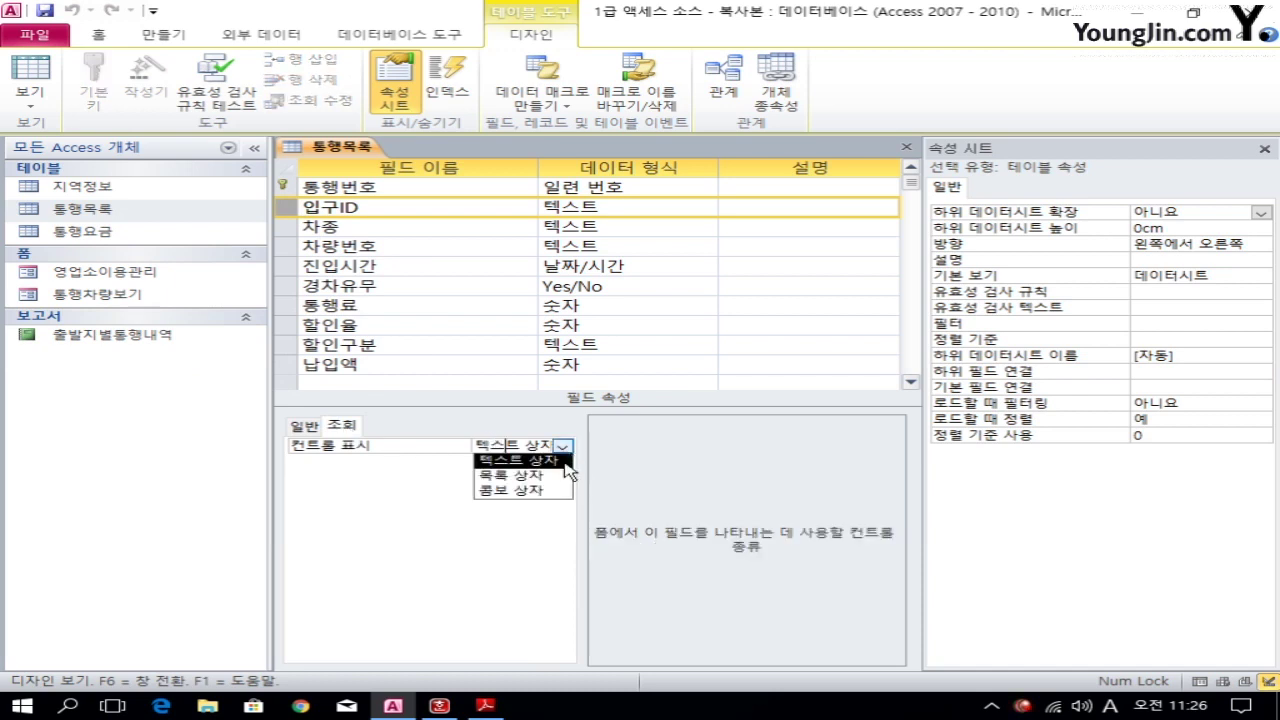
{"action": "left_click", "coordinate": [552, 490]}
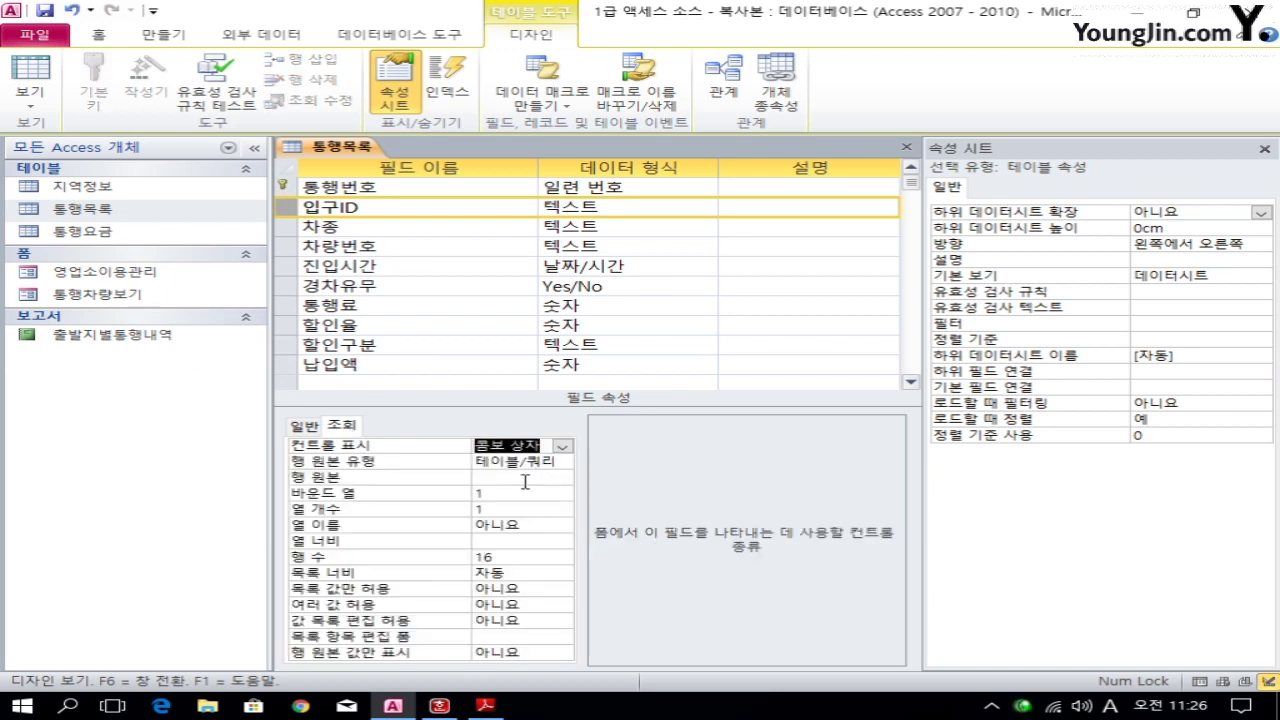
Step: Build the 입구ID row source as a query on 지역정보 with the fields 지역코드 and 지역명, saving it on closing
{"action": "left_click", "coordinate": [525, 478]}
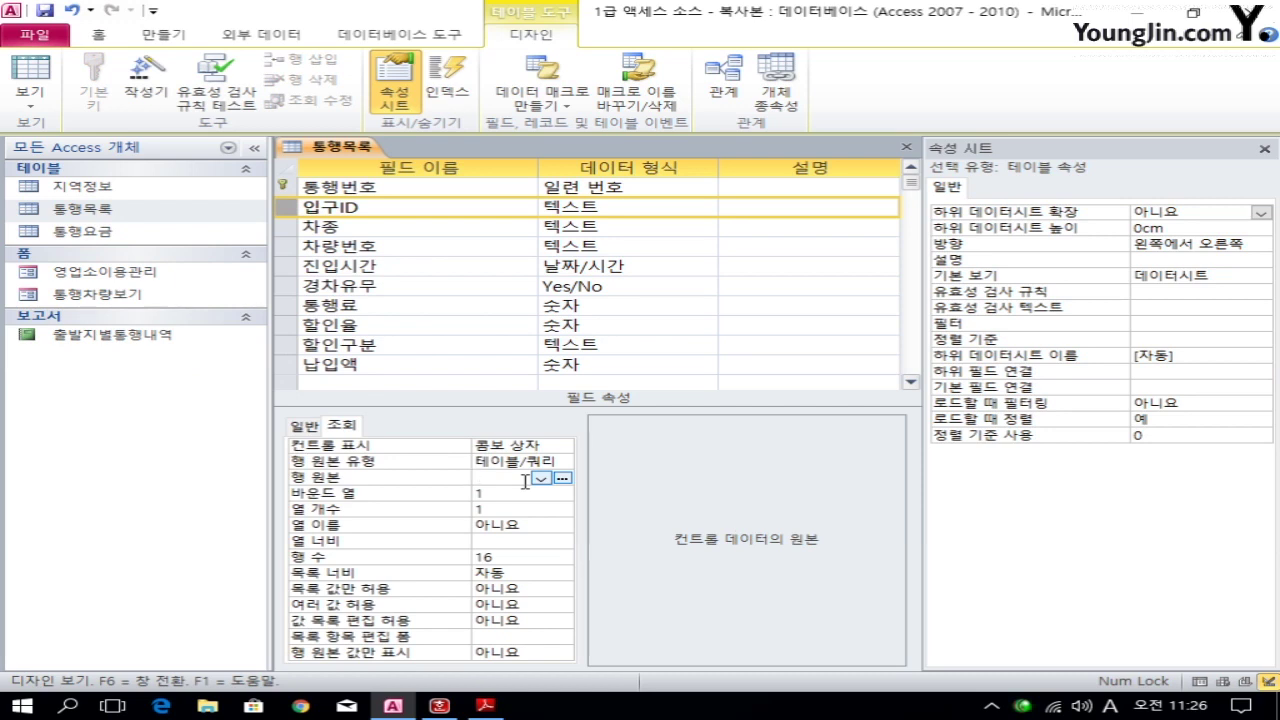
{"action": "left_click", "coordinate": [563, 478]}
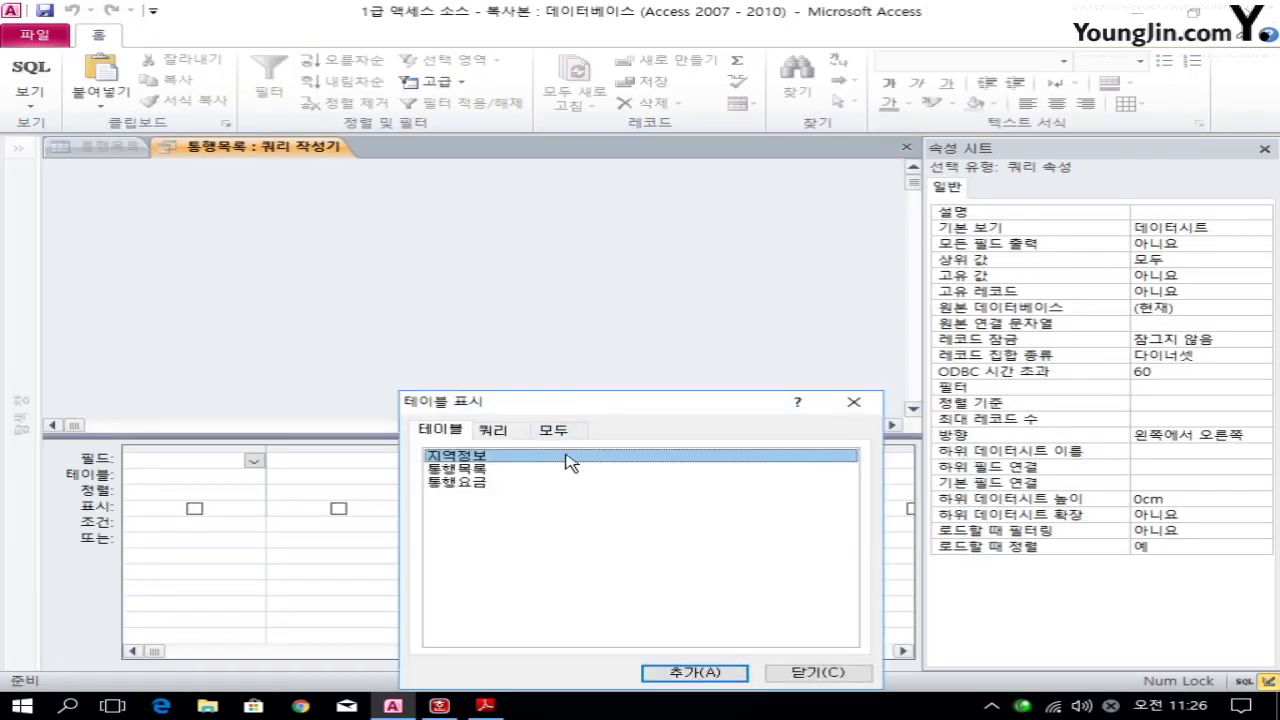
{"action": "left_click", "coordinate": [694, 674]}
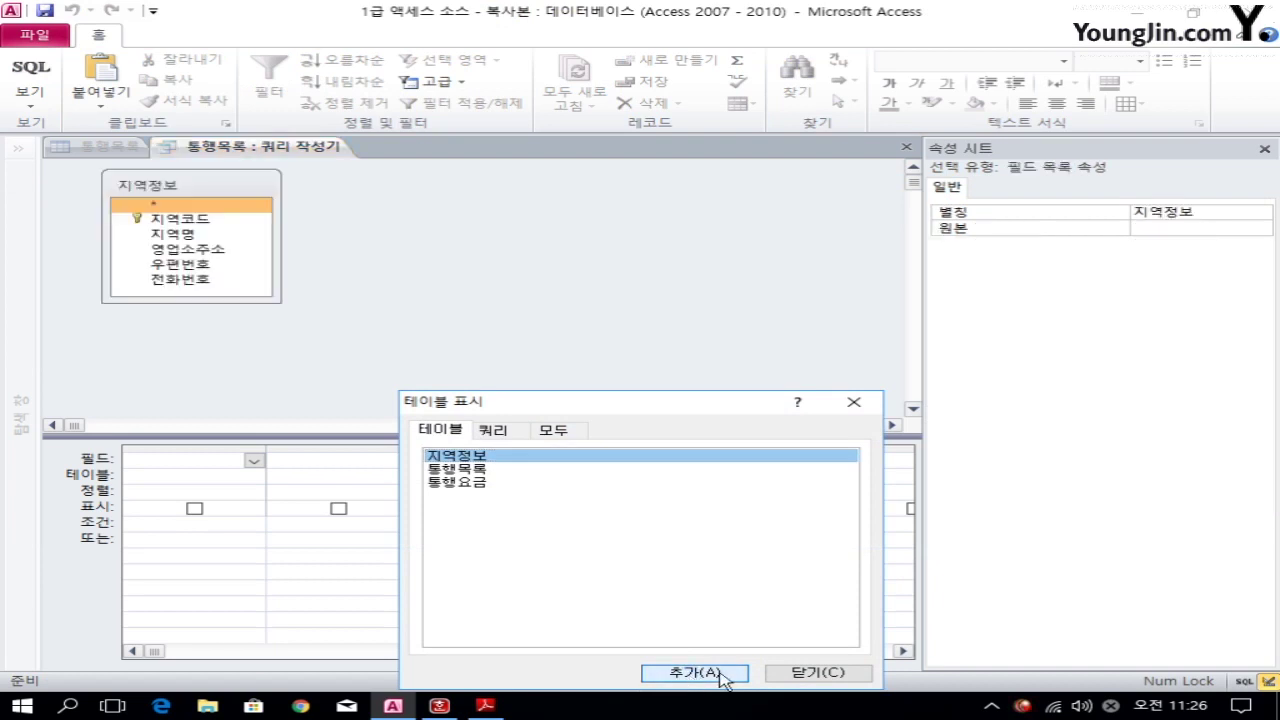
{"action": "left_click", "coordinate": [810, 673]}
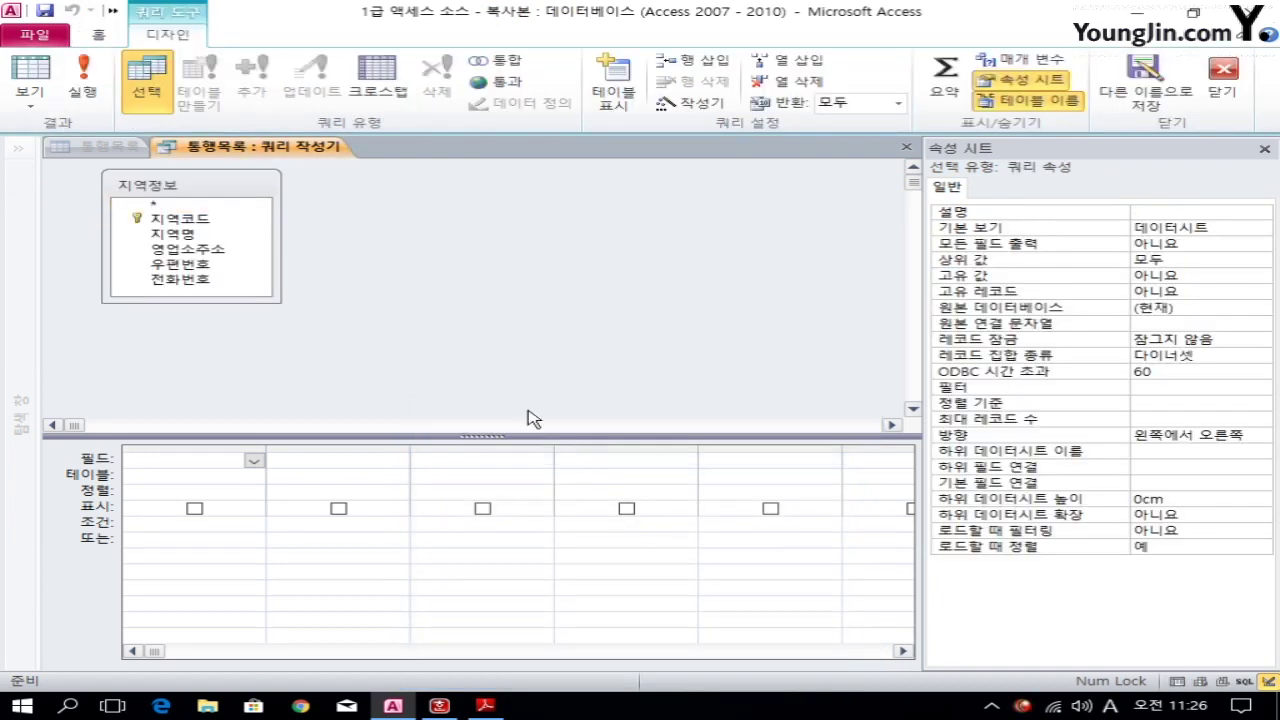
{"action": "double_click", "coordinate": [177, 219]}
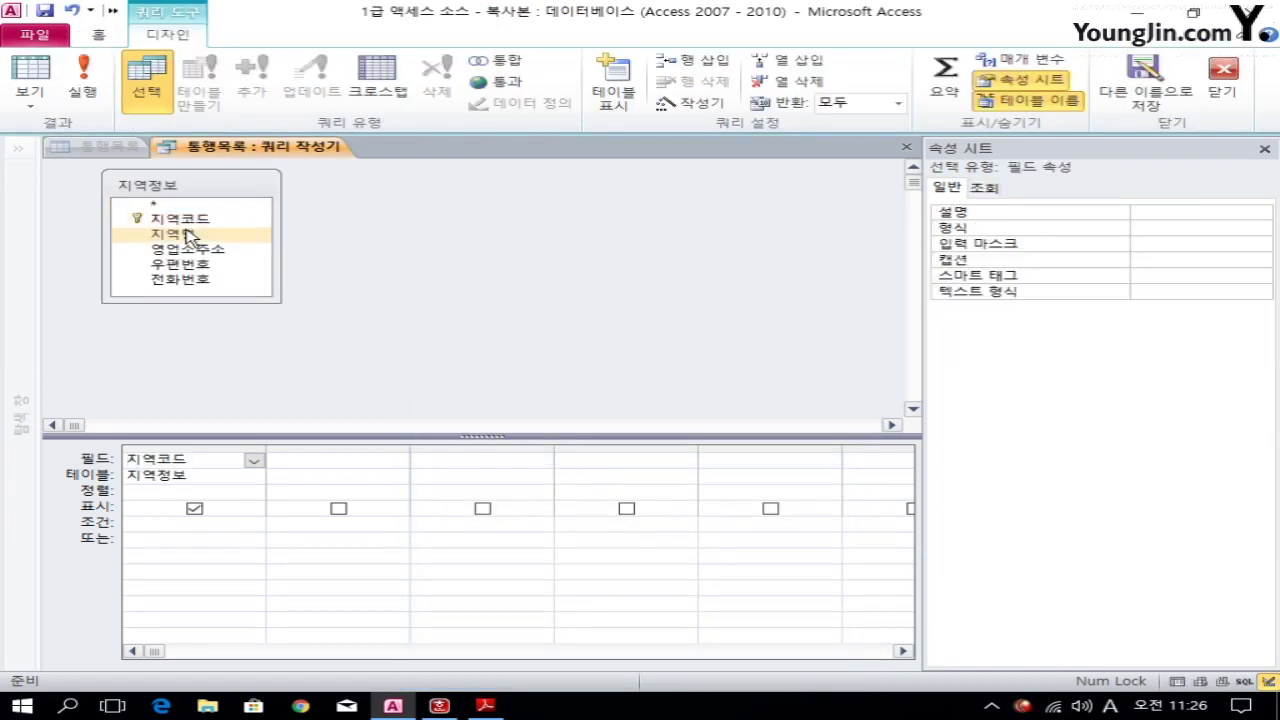
{"action": "double_click", "coordinate": [188, 235]}
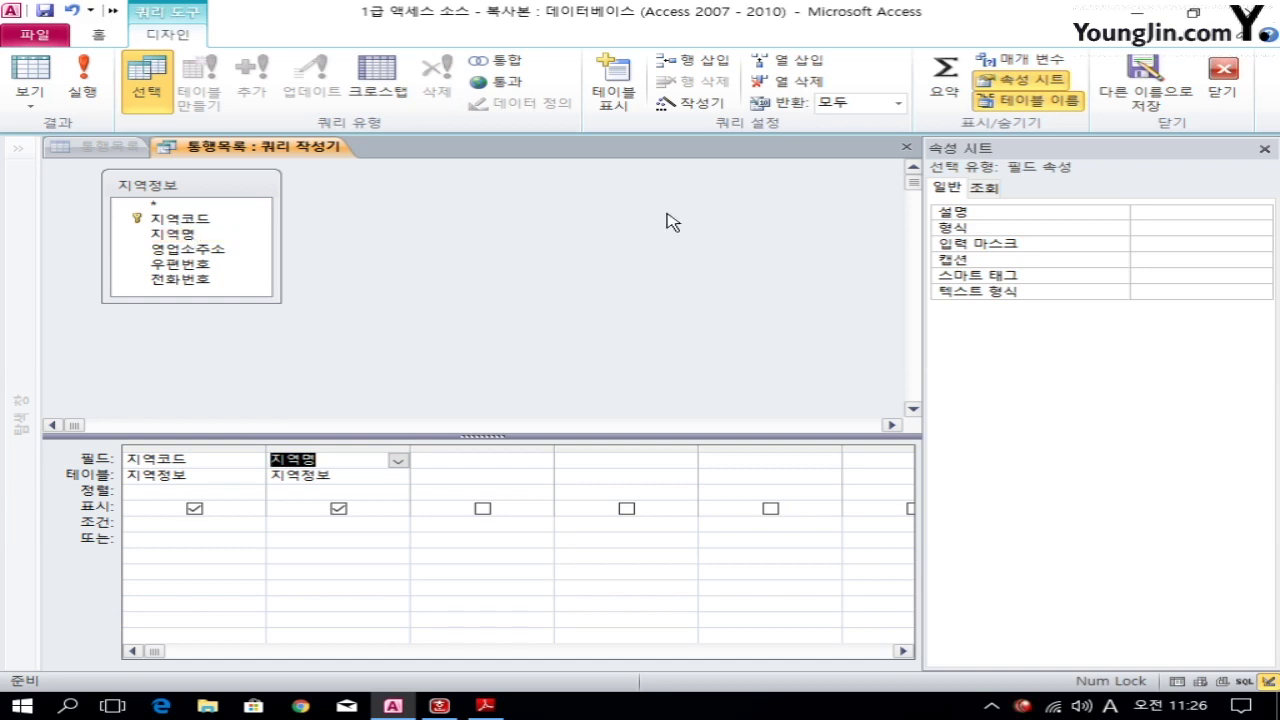
{"action": "left_click", "coordinate": [907, 147]}
{"action": "left_click", "coordinate": [515, 421]}
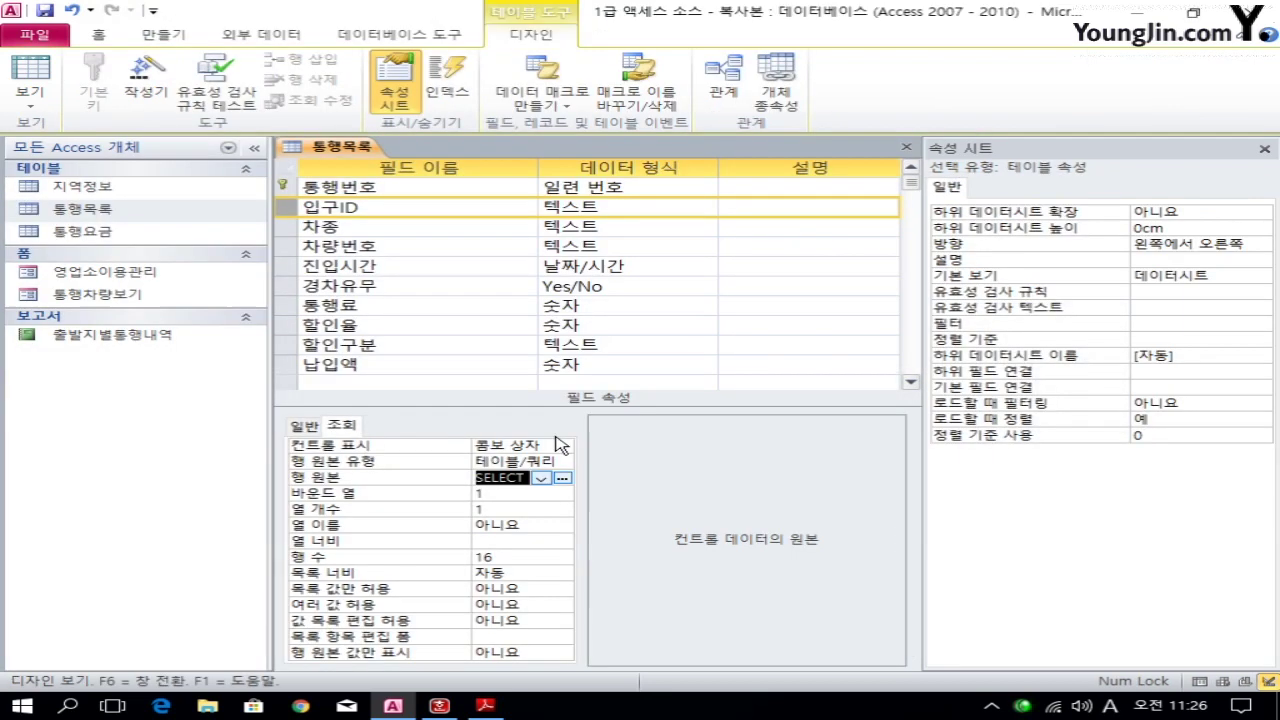
Step: Set the 입구ID lookup to 2 columns with column widths 2;2 and list width 4, and close the table saving its design
{"action": "left_click", "coordinate": [505, 494]}
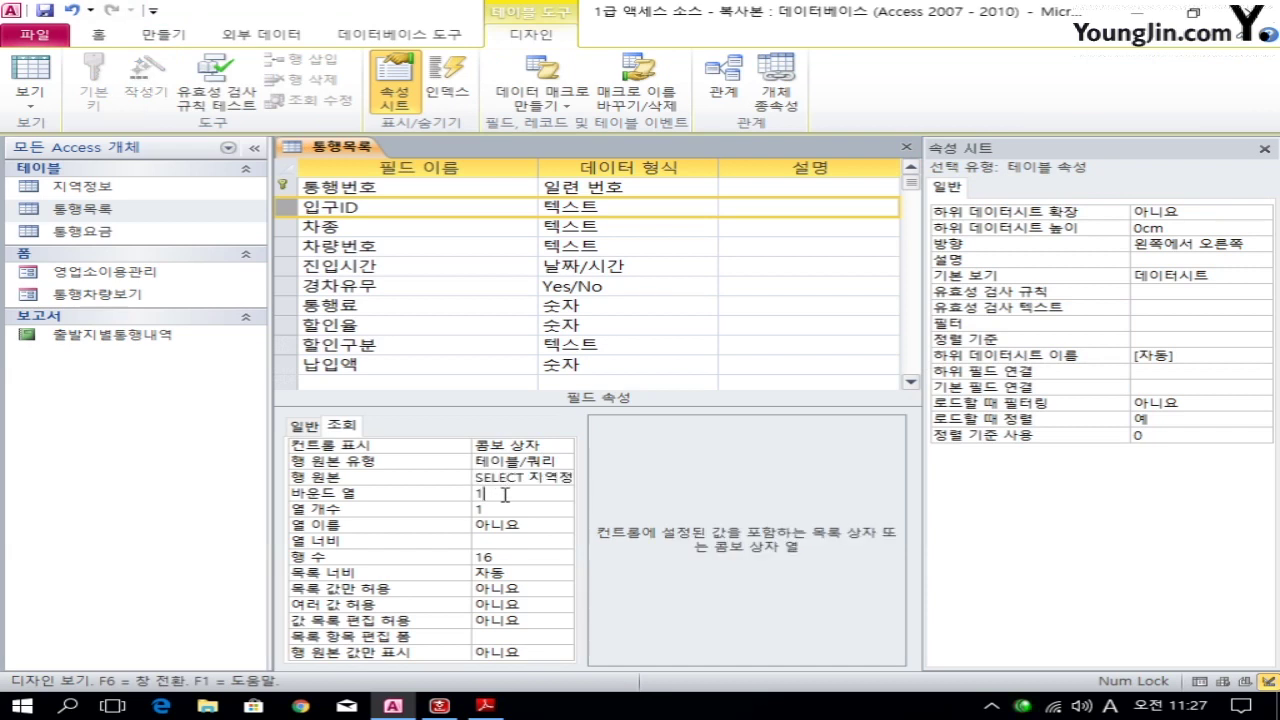
{"action": "key", "text": "Tab"}
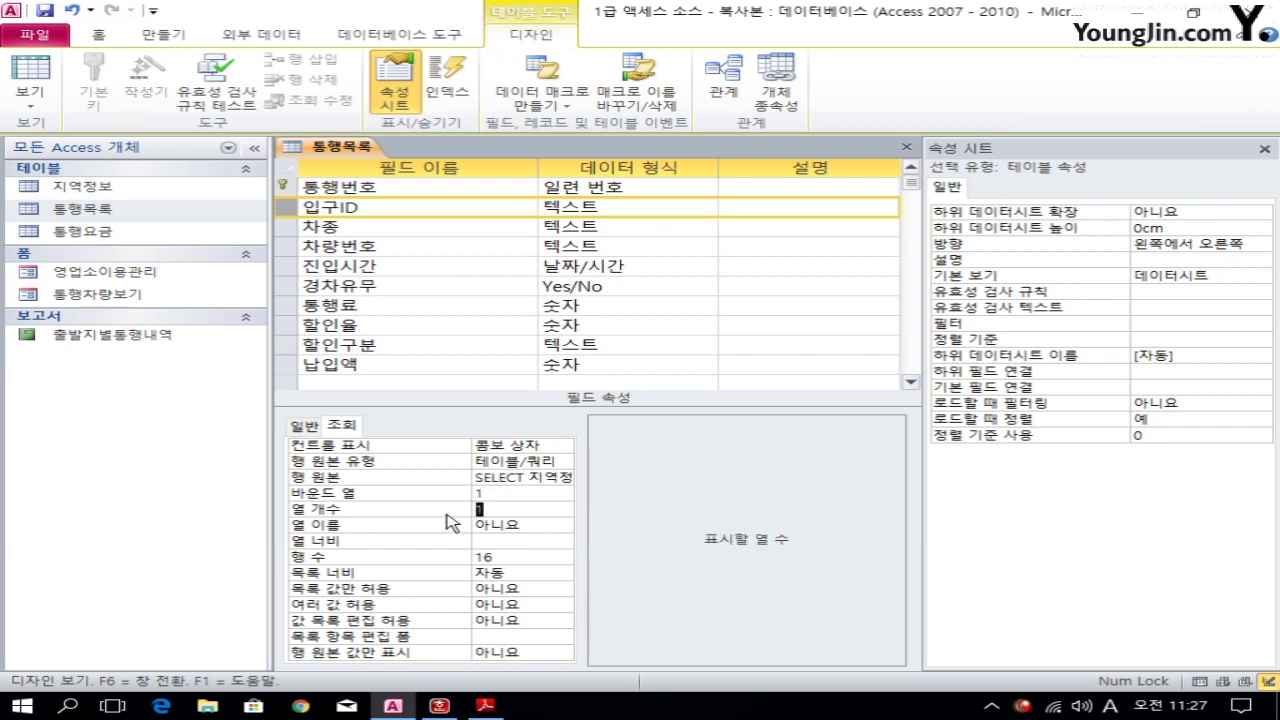
{"action": "type", "text": "2"}
{"action": "left_click", "coordinate": [497, 540]}
{"action": "type", "text": "2"}
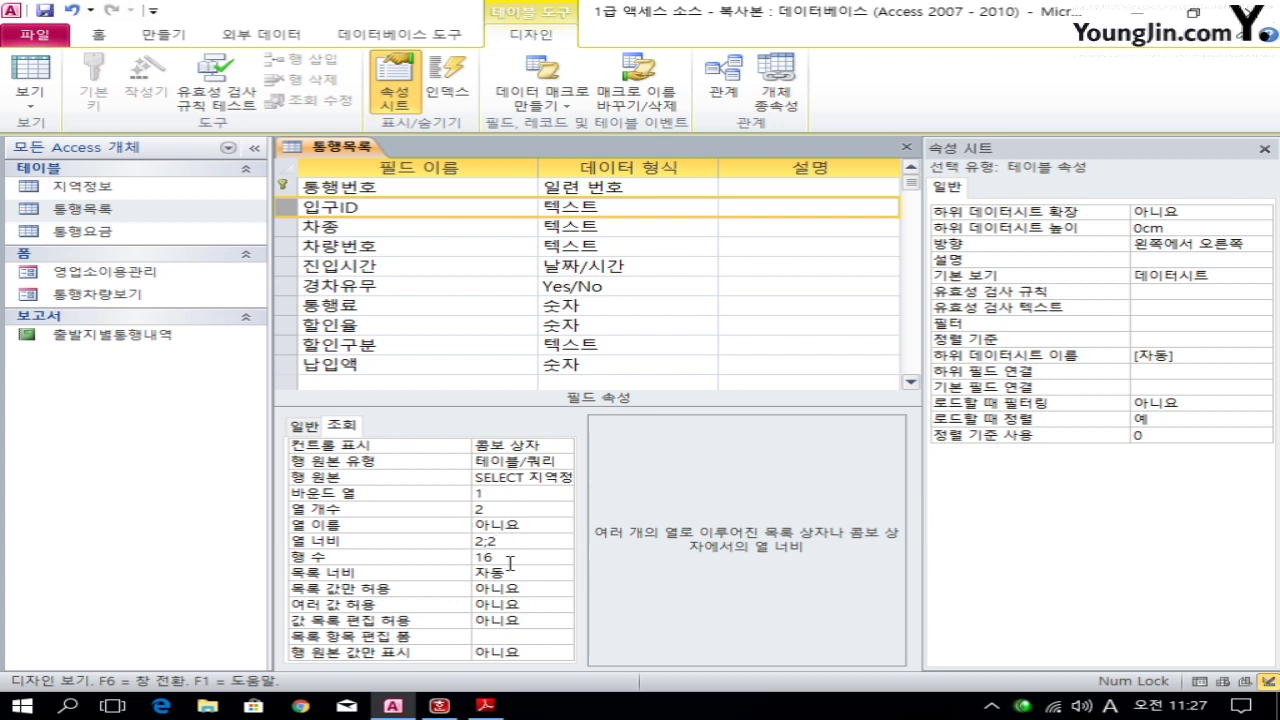
{"action": "left_click", "coordinate": [505, 572]}
{"action": "type", "text": "4"}
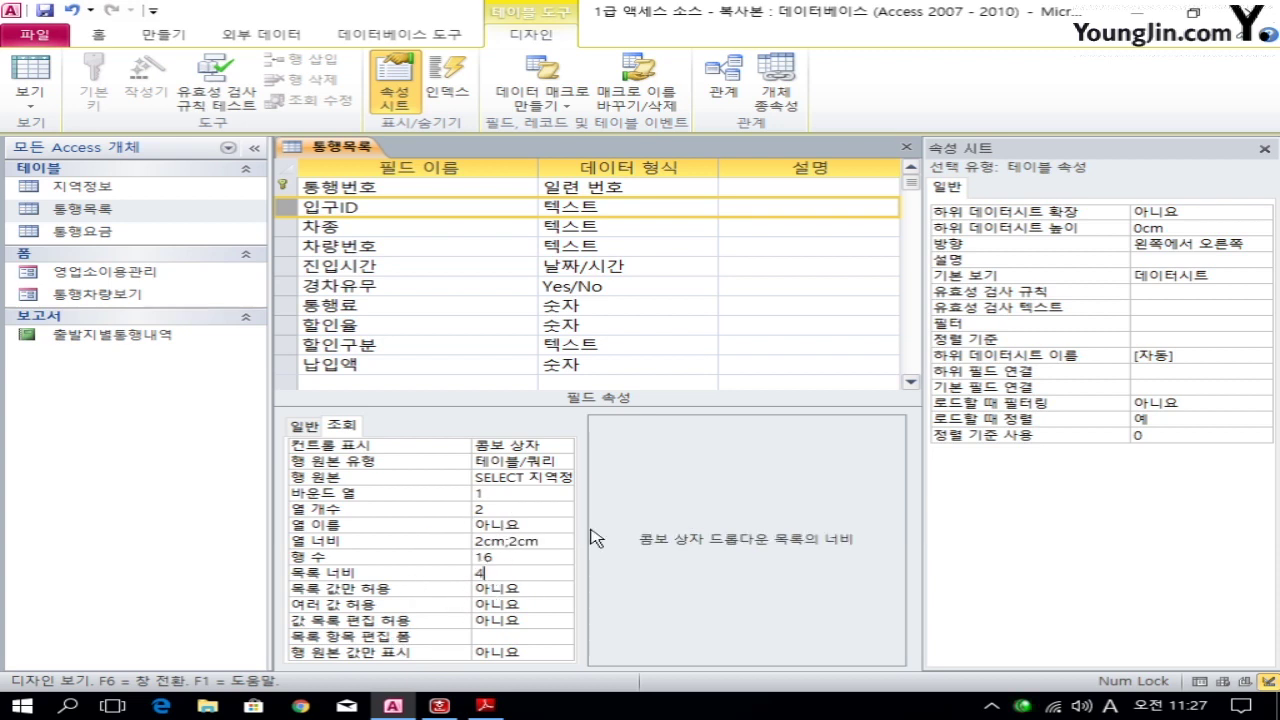
{"action": "left_click", "coordinate": [906, 146]}
{"action": "left_click", "coordinate": [514, 399]}
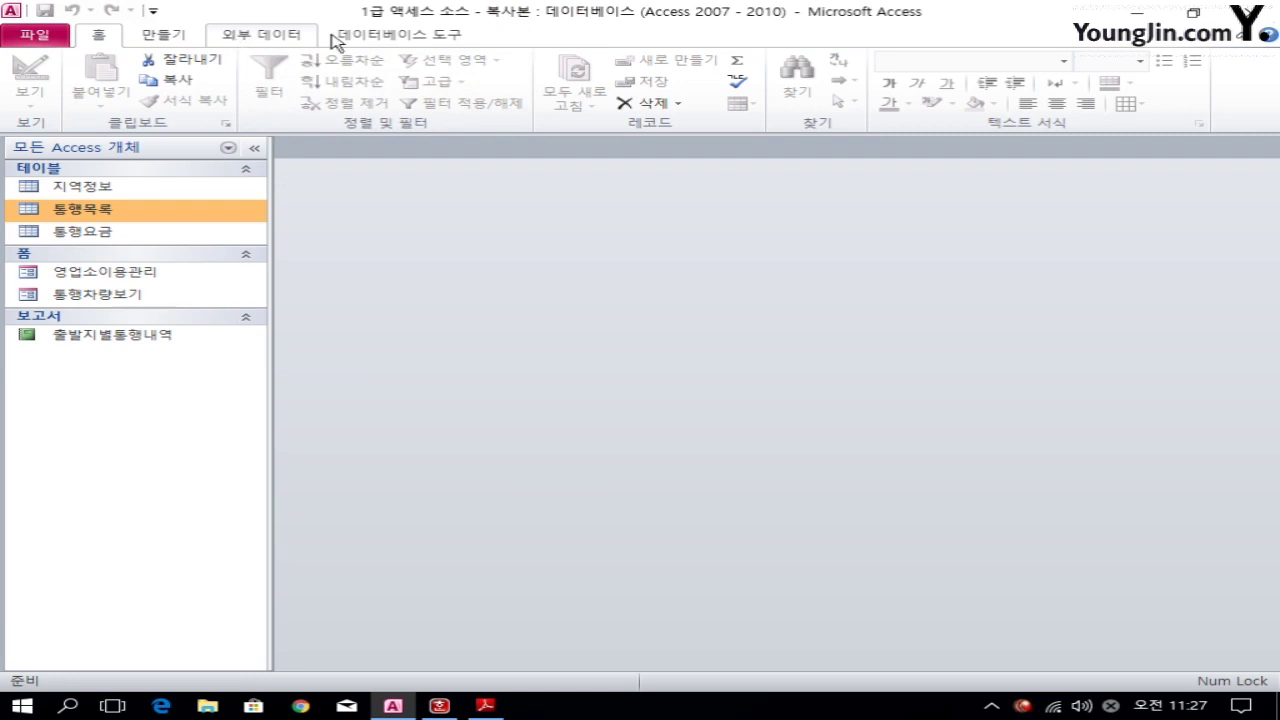
Step: Open the database relationships and add the 통행목록 and 지역정보 tables to the layout
{"action": "left_click", "coordinate": [364, 36]}
{"action": "left_click", "coordinate": [254, 82]}
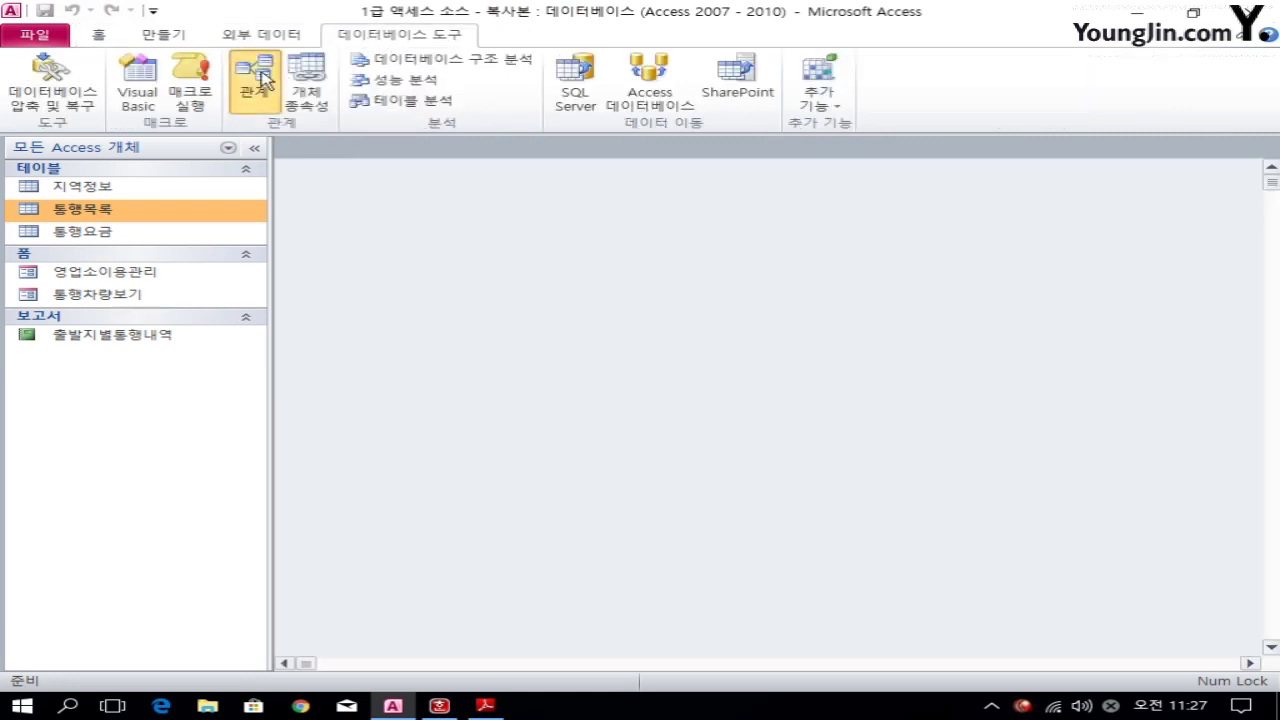
{"action": "right_click", "coordinate": [486, 251]}
{"action": "left_click", "coordinate": [516, 256]}
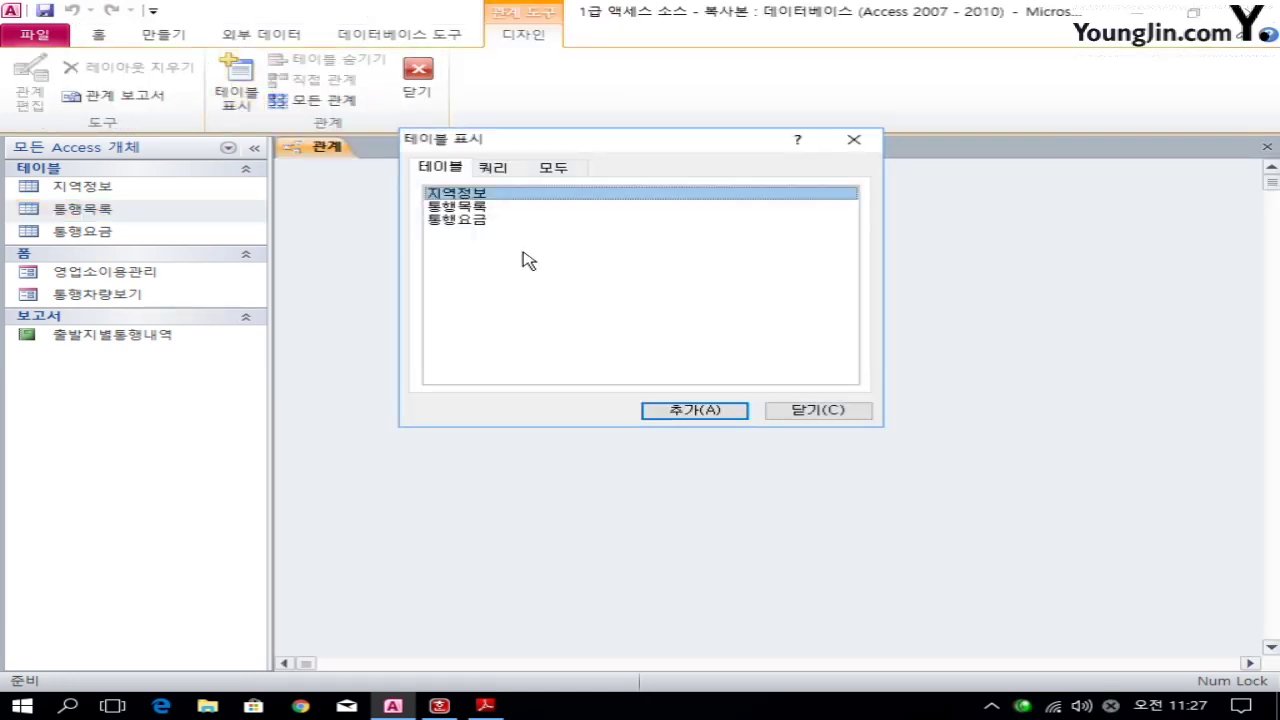
{"action": "double_click", "coordinate": [476, 206]}
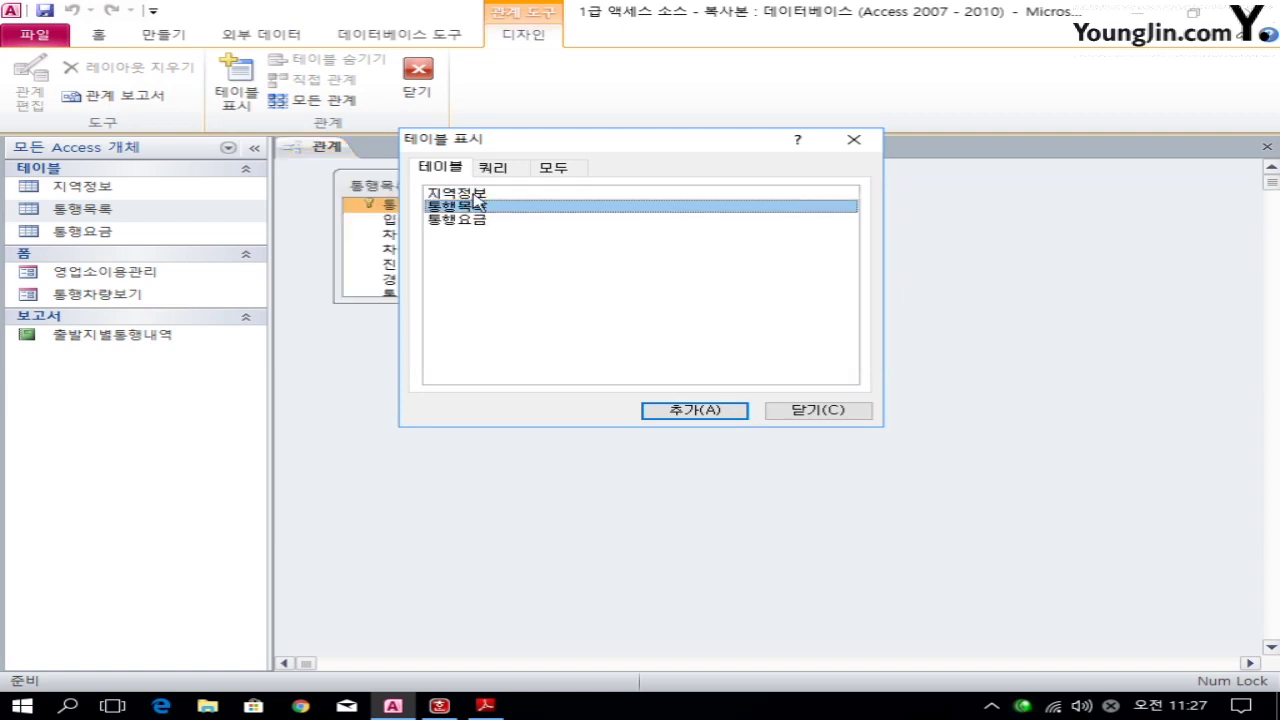
{"action": "left_click", "coordinate": [832, 412]}
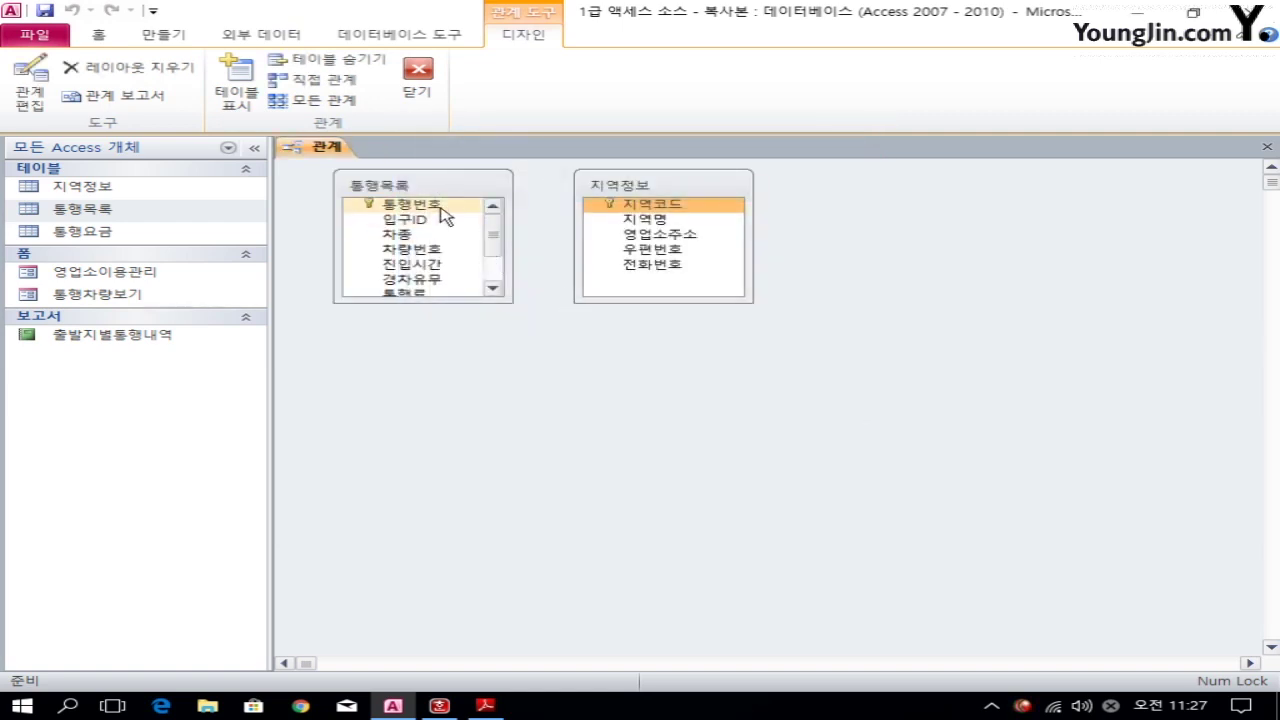